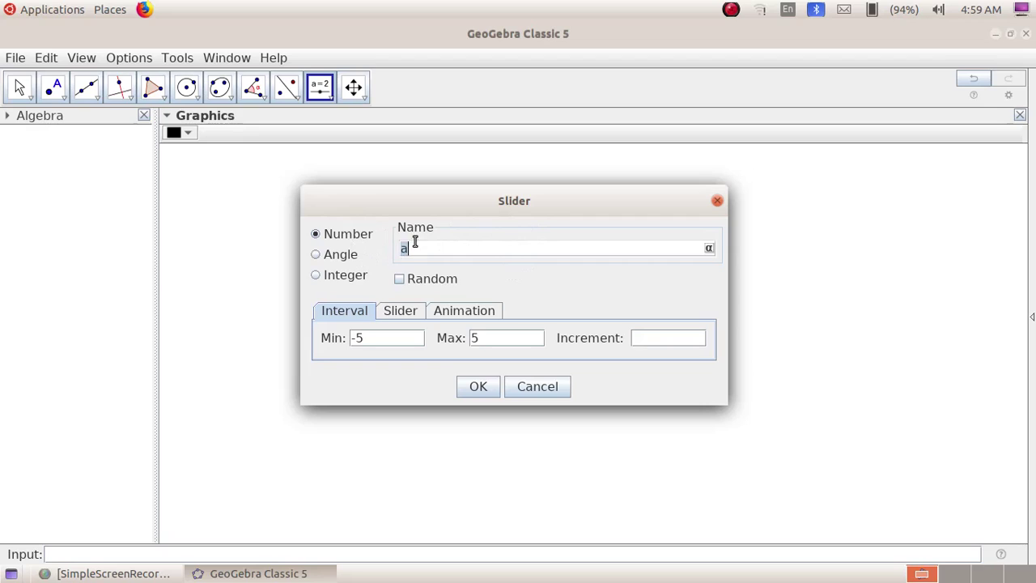
Step: Give slider a minimum 3, maximum 7 and increment 1
{"action": "left_click", "coordinate": [368, 338]}
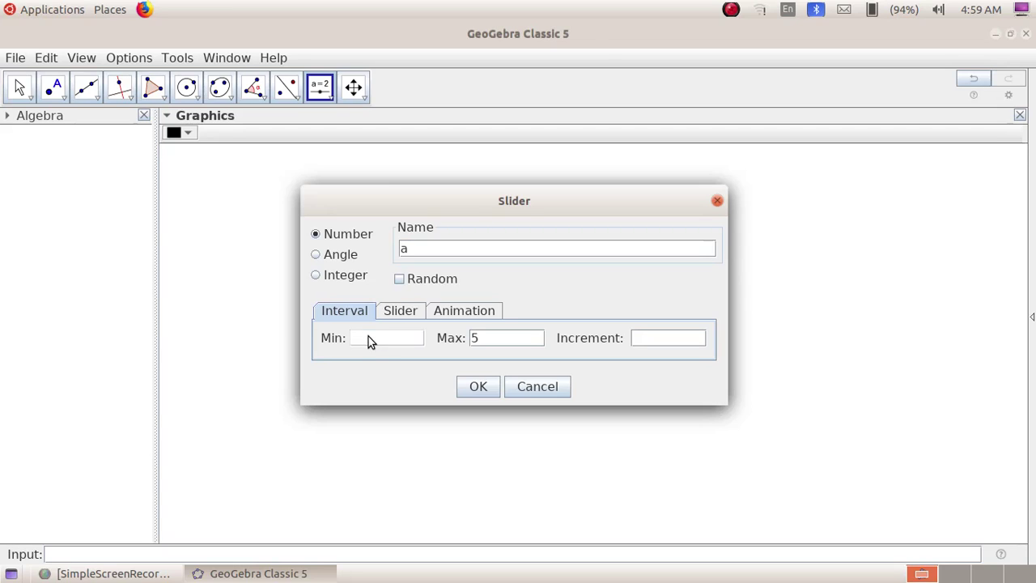
{"action": "left_click", "coordinate": [487, 339]}
{"action": "key", "text": "shift+Tab"}
{"action": "key", "text": "BackSpace"}
{"action": "type", "text": "7"}
{"action": "left_click", "coordinate": [652, 345]}
{"action": "type", "text": "1"}
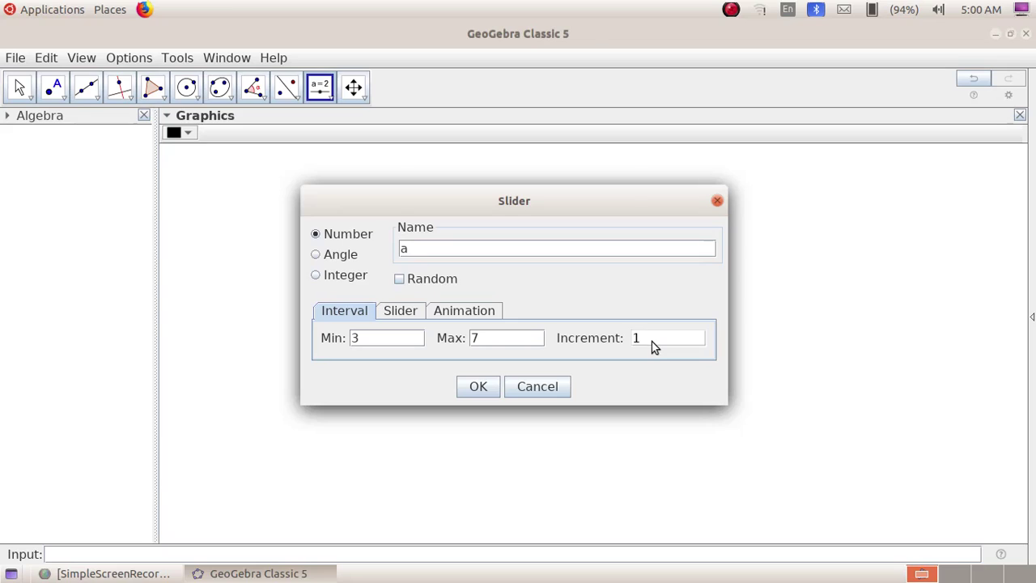
{"action": "left_click", "coordinate": [478, 389]}
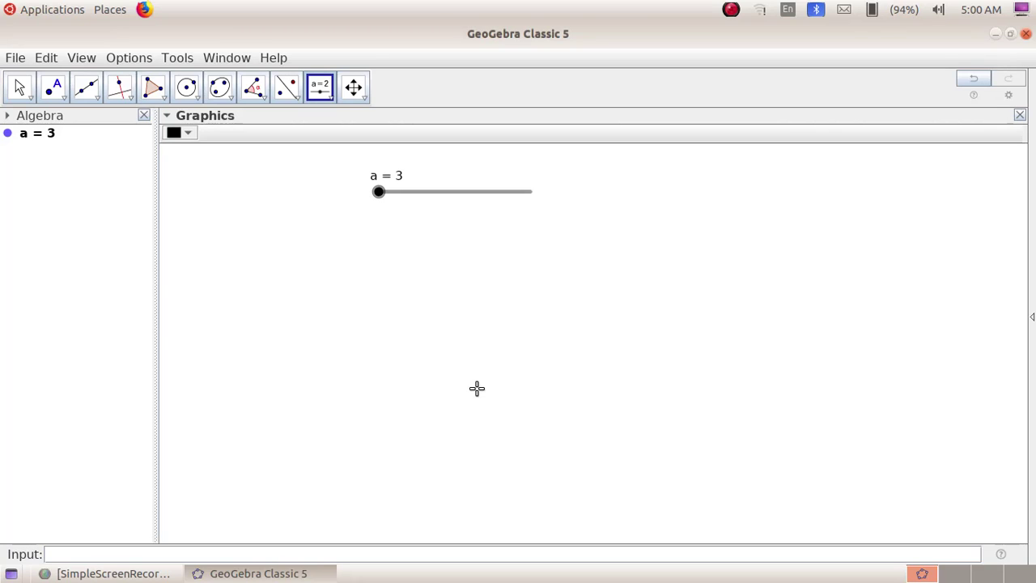
Step: Build a regular polygon on new points A and B with a vertices
{"action": "left_click", "coordinate": [163, 98]}
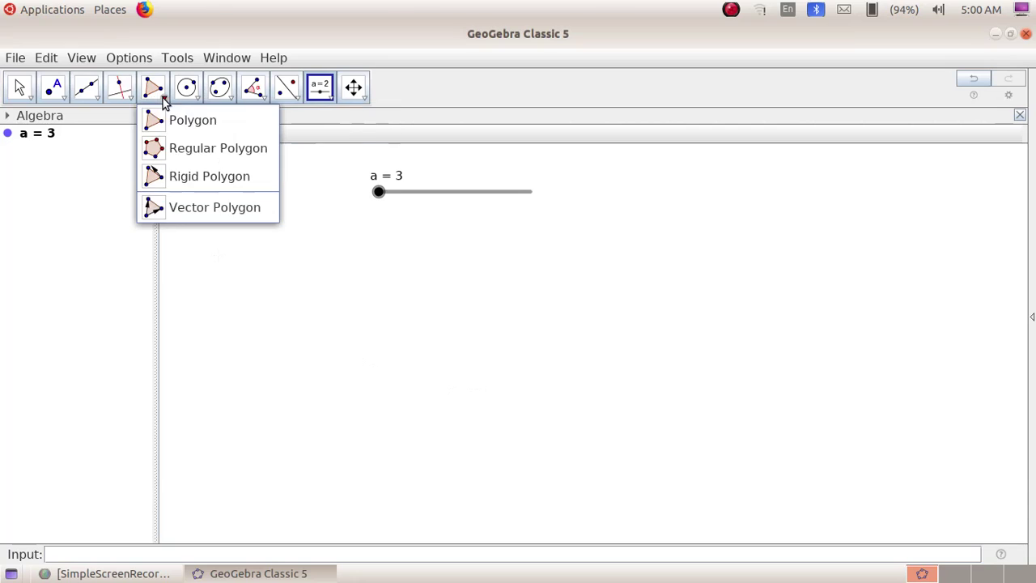
{"action": "left_click", "coordinate": [187, 153]}
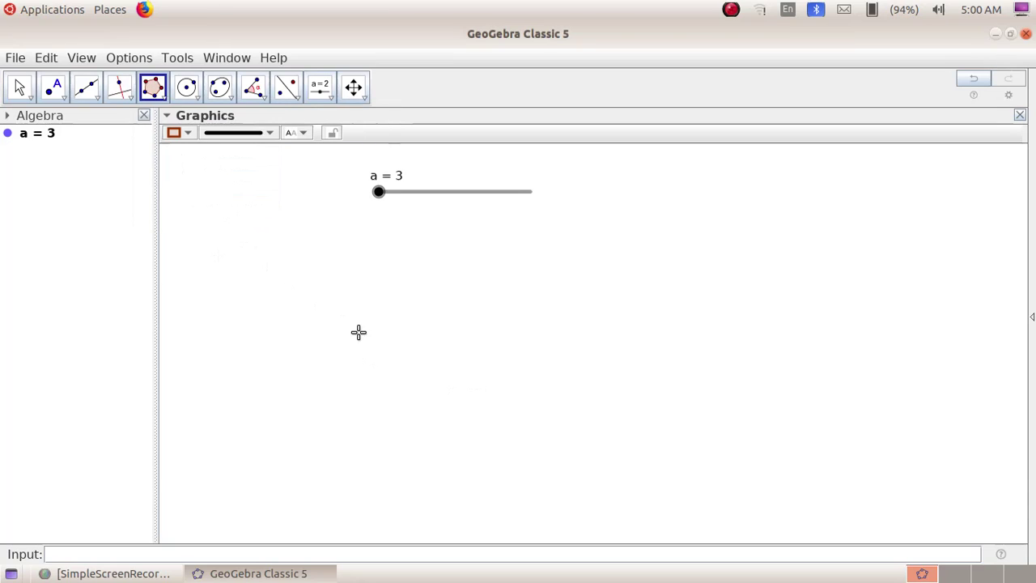
{"action": "left_click", "coordinate": [439, 371]}
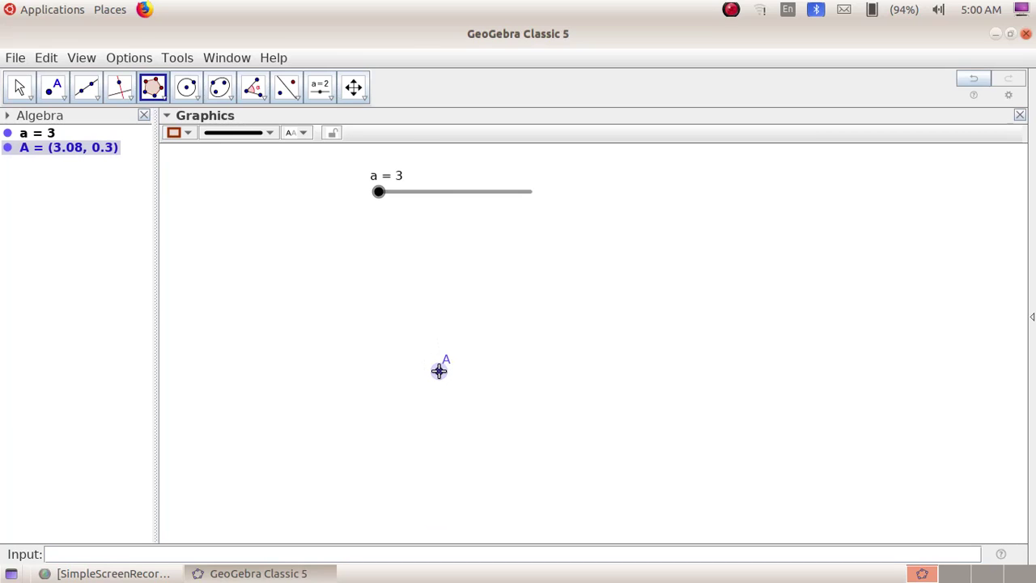
{"action": "left_click", "coordinate": [594, 373]}
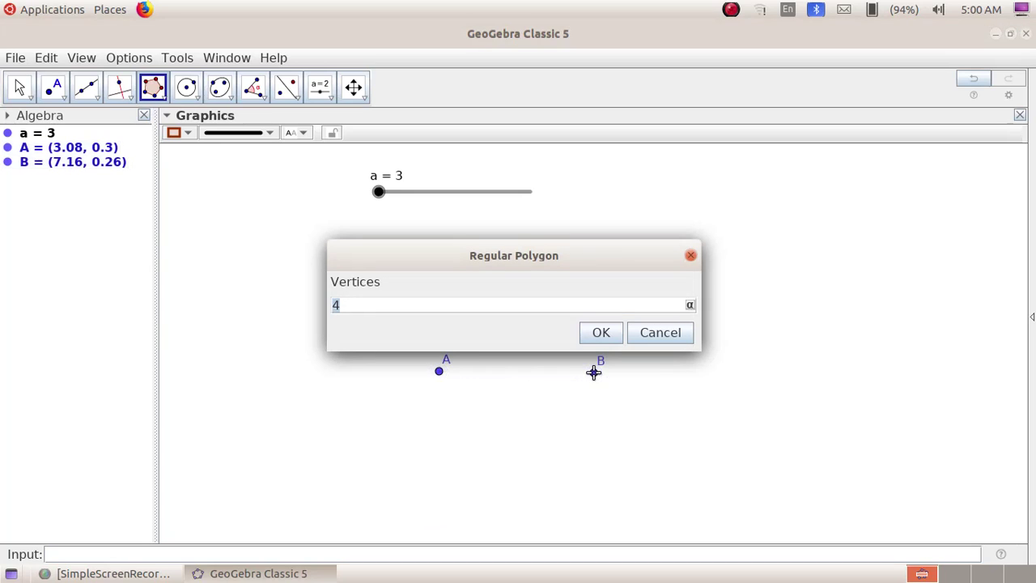
{"action": "key", "text": "BackSpace"}
{"action": "type", "text": "a"}
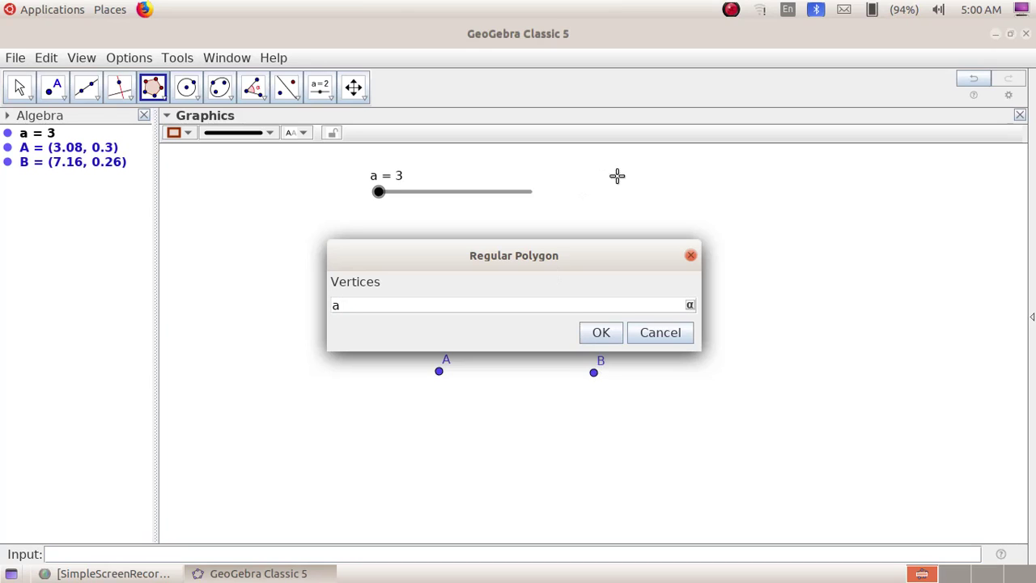
{"action": "left_click", "coordinate": [602, 334]}
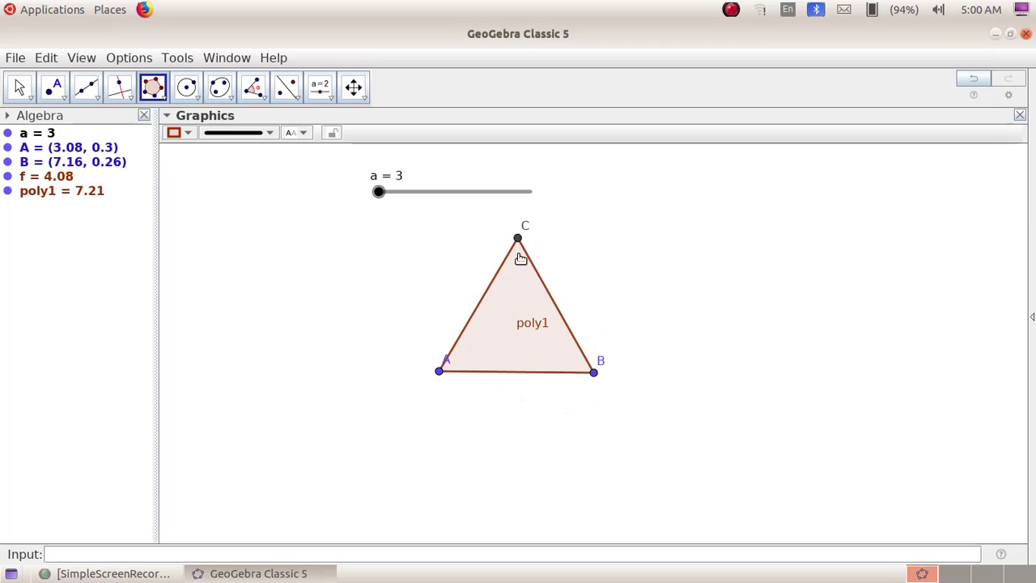
Step: Switch on animation for slider a from its context menu
{"action": "right_click", "coordinate": [379, 194]}
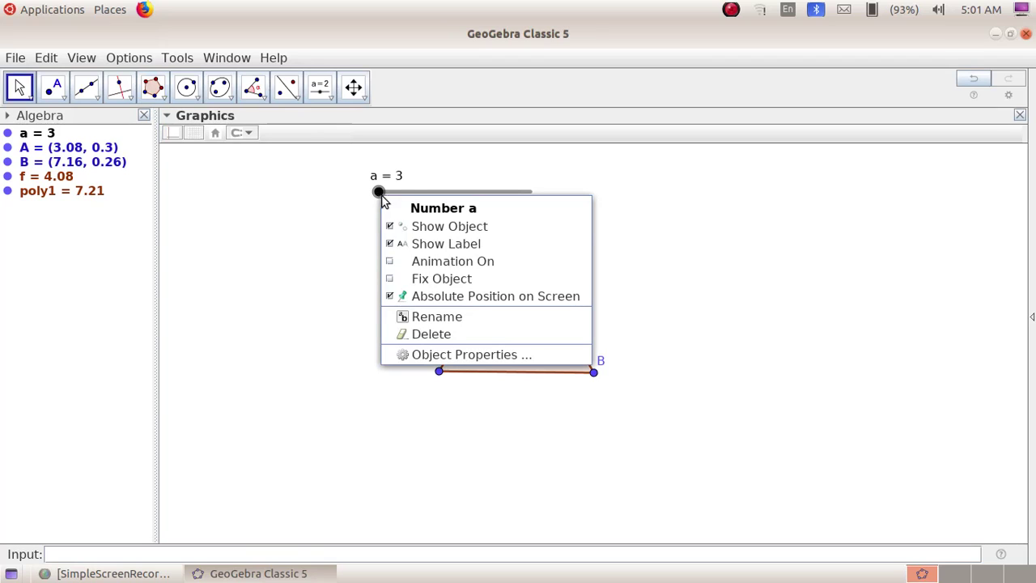
{"action": "left_click", "coordinate": [415, 263]}
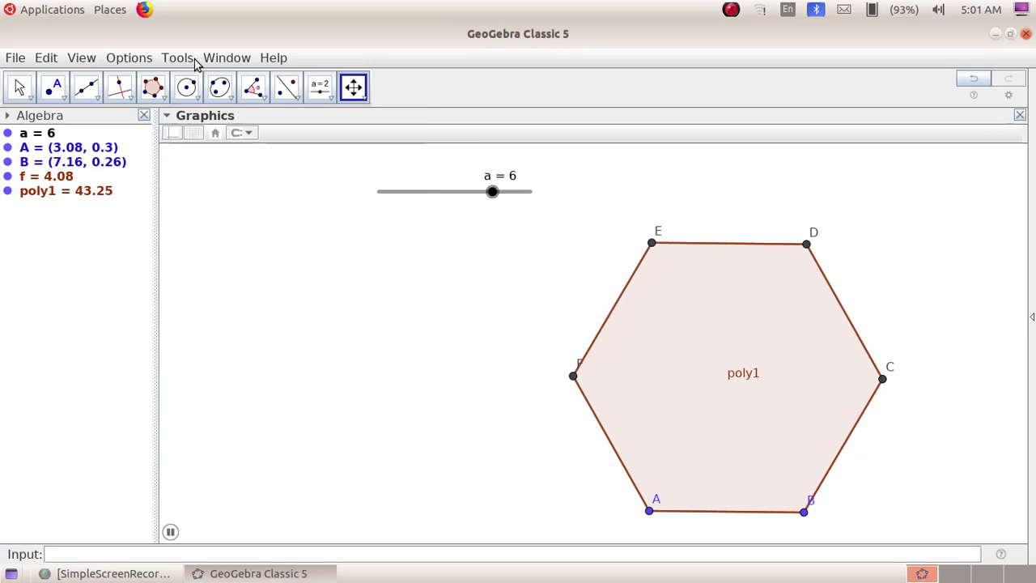
Step: Save the construction as geogibra3.ggb, then open a new blank window
{"action": "left_click", "coordinate": [13, 60]}
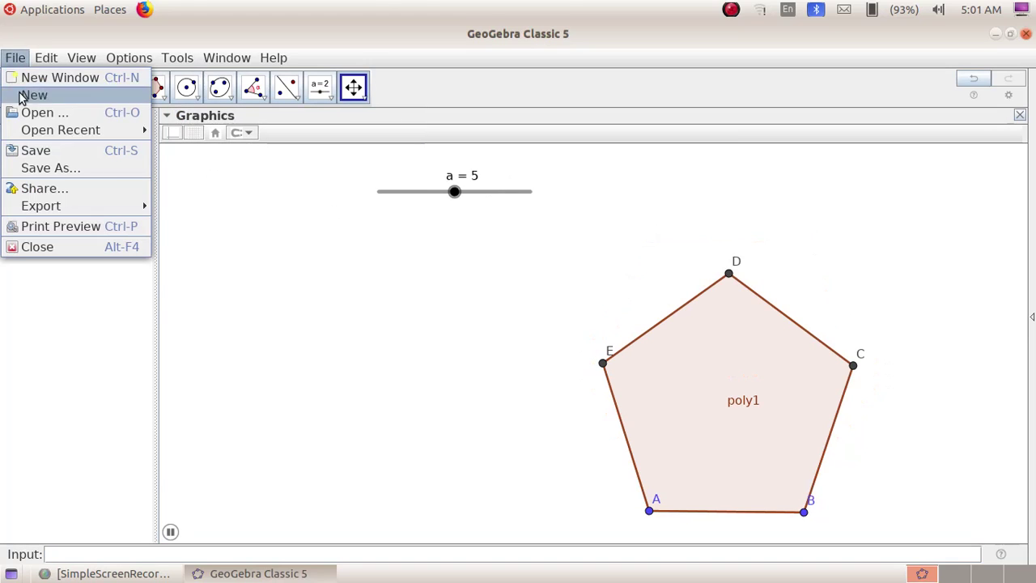
{"action": "left_click", "coordinate": [35, 168]}
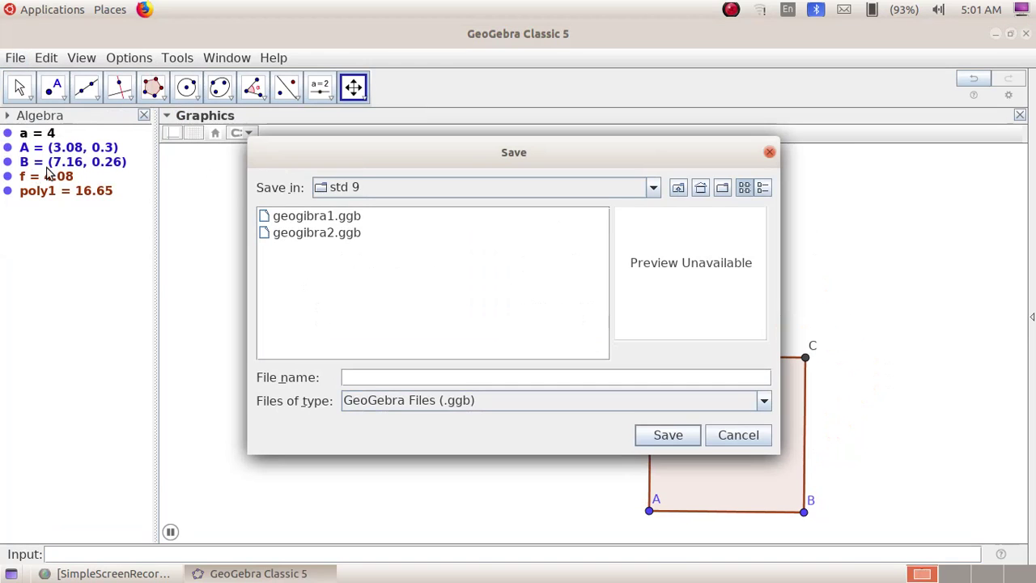
{"action": "left_click", "coordinate": [354, 374]}
{"action": "type", "text": "geogibra3"}
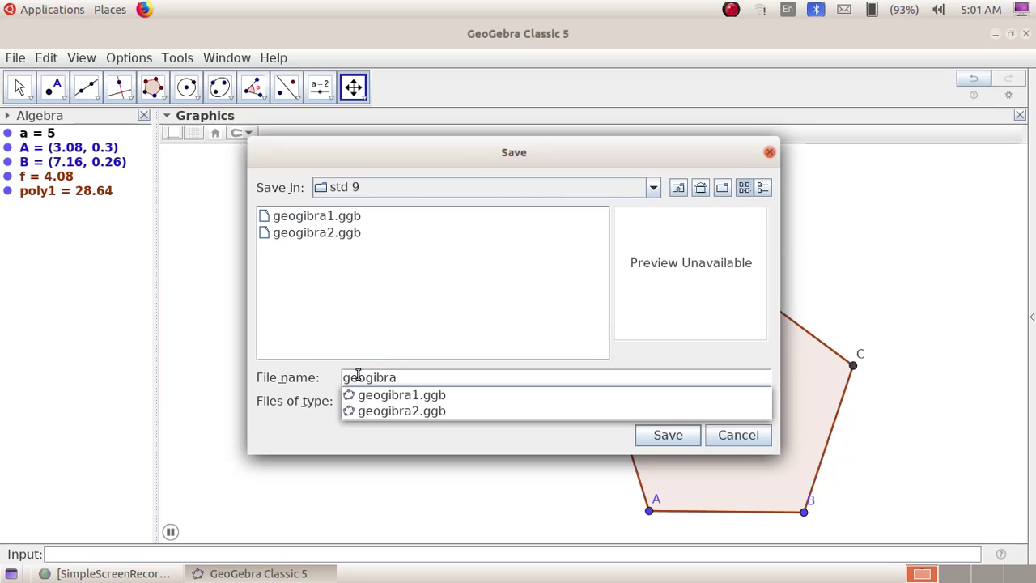
{"action": "left_click", "coordinate": [662, 436]}
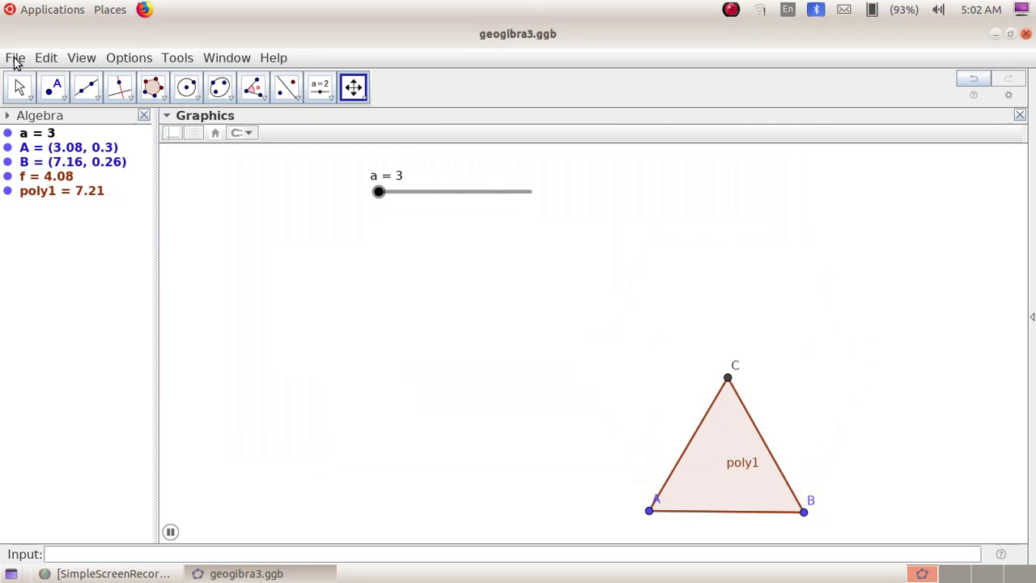
{"action": "left_click", "coordinate": [14, 59]}
{"action": "left_click", "coordinate": [19, 76]}
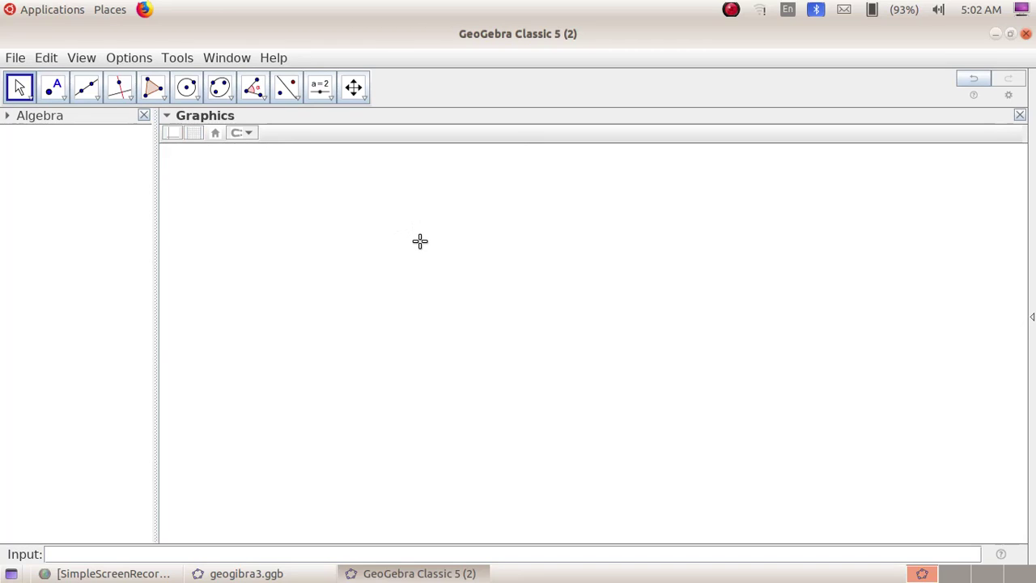
Step: Place slider a on the canvas ranging 1 to 5 in 0.5 steps
{"action": "left_click", "coordinate": [330, 100]}
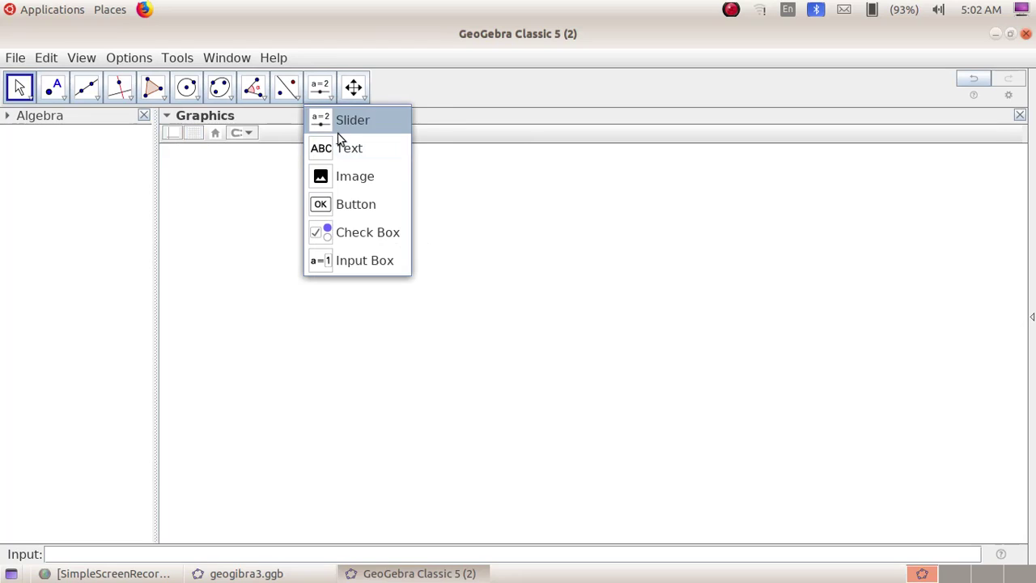
{"action": "left_click", "coordinate": [339, 126]}
{"action": "left_click", "coordinate": [341, 175]}
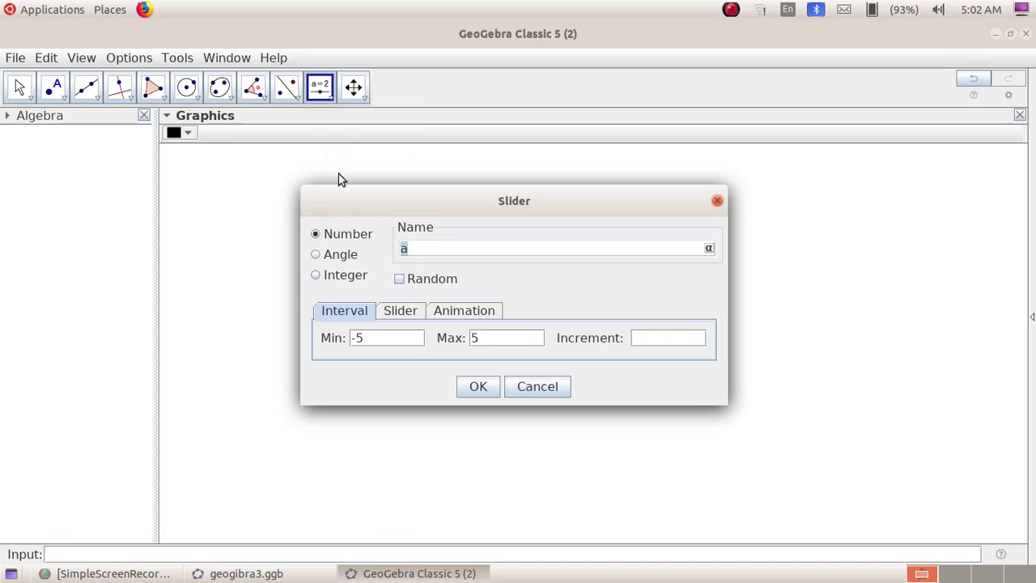
{"action": "left_click", "coordinate": [366, 339]}
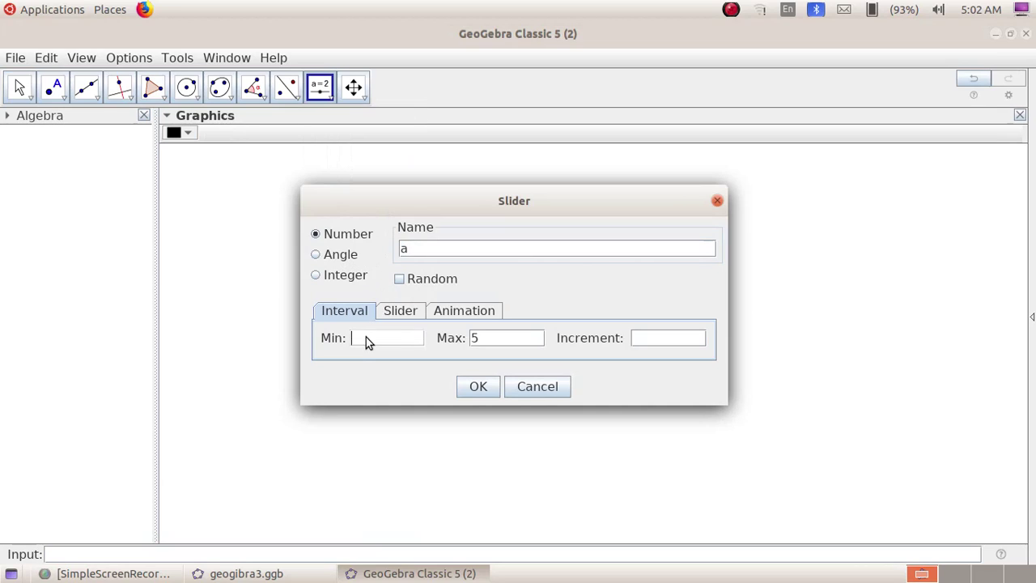
{"action": "type", "text": "1"}
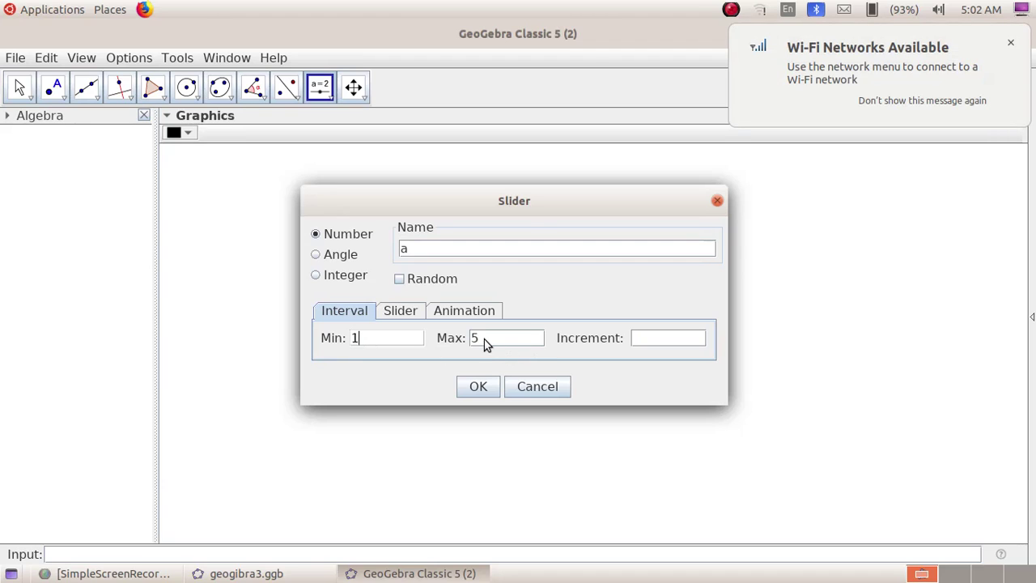
{"action": "left_click", "coordinate": [645, 339]}
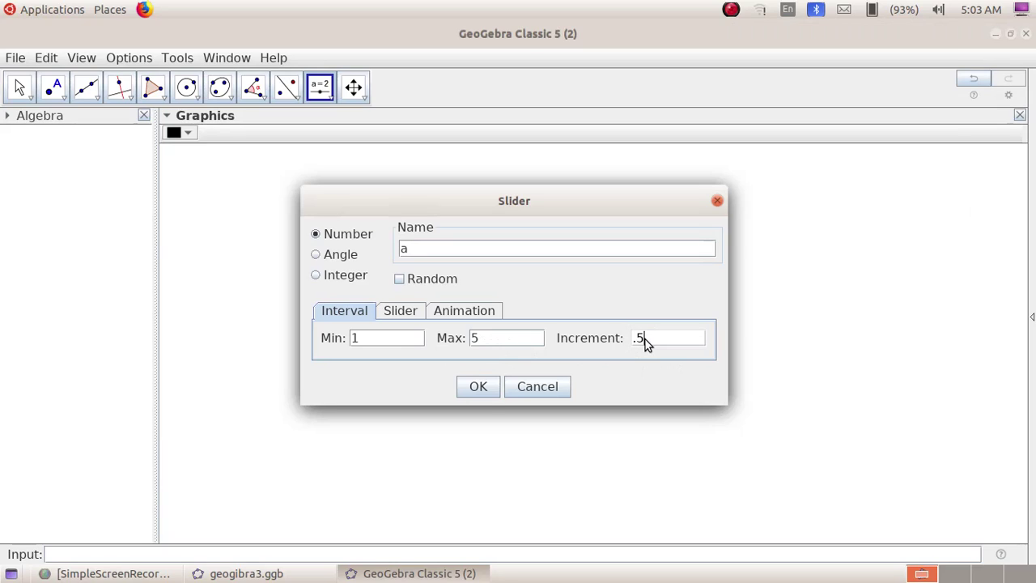
{"action": "left_click", "coordinate": [475, 388]}
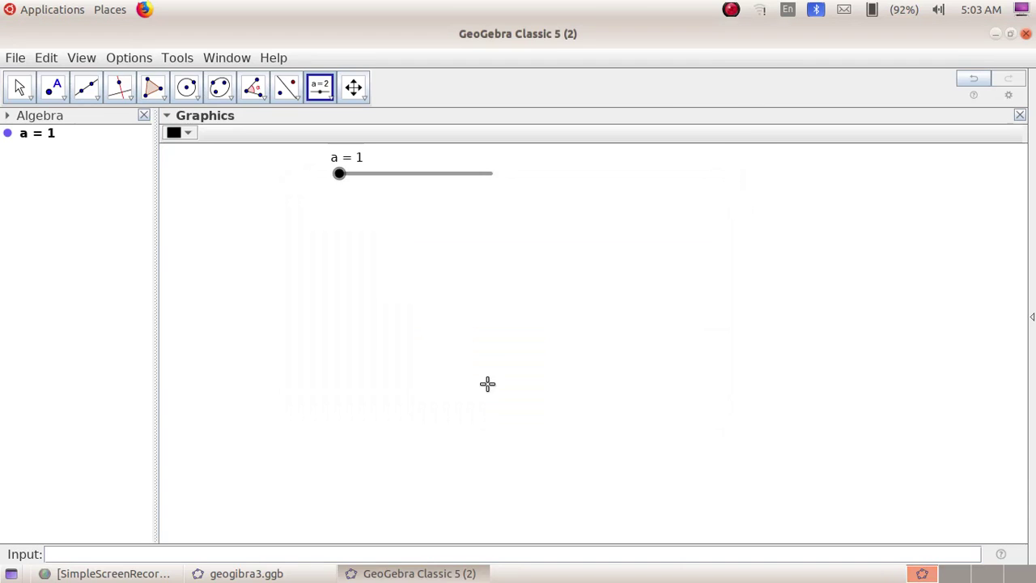
Step: Draw circle c centred on a new point A with radius a
{"action": "left_click", "coordinate": [196, 100]}
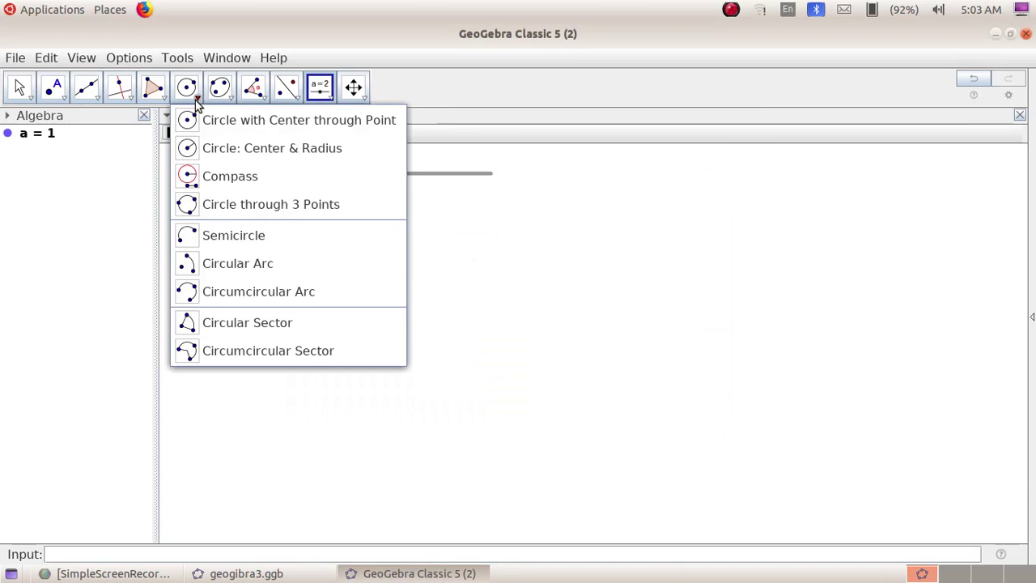
{"action": "left_click", "coordinate": [232, 150]}
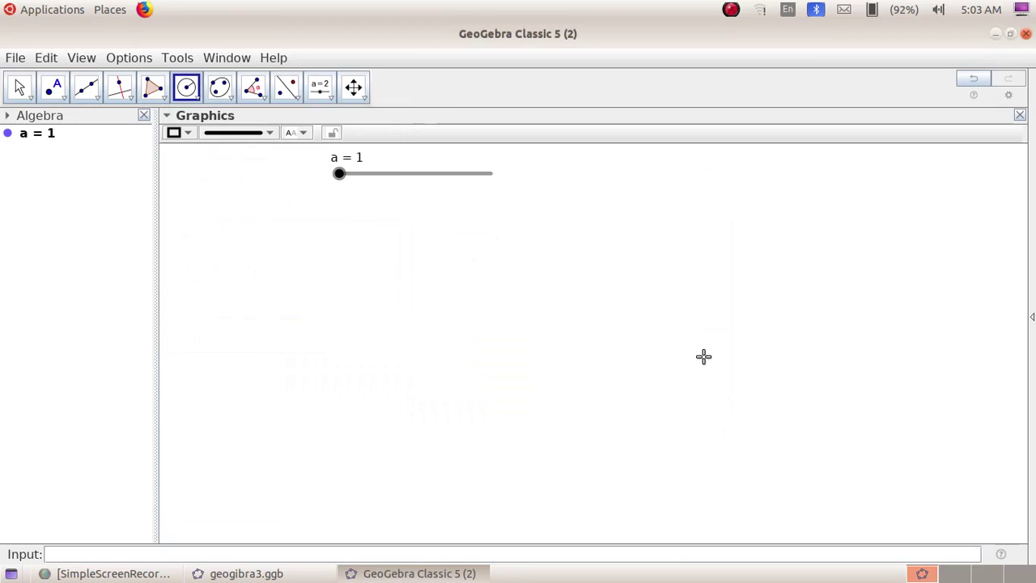
{"action": "left_click", "coordinate": [702, 354]}
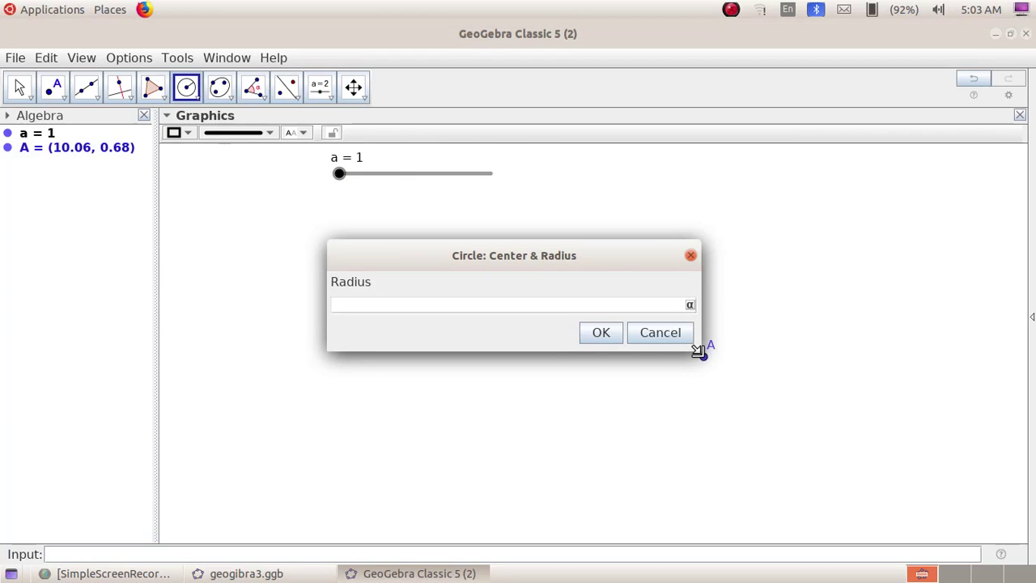
{"action": "type", "text": "a"}
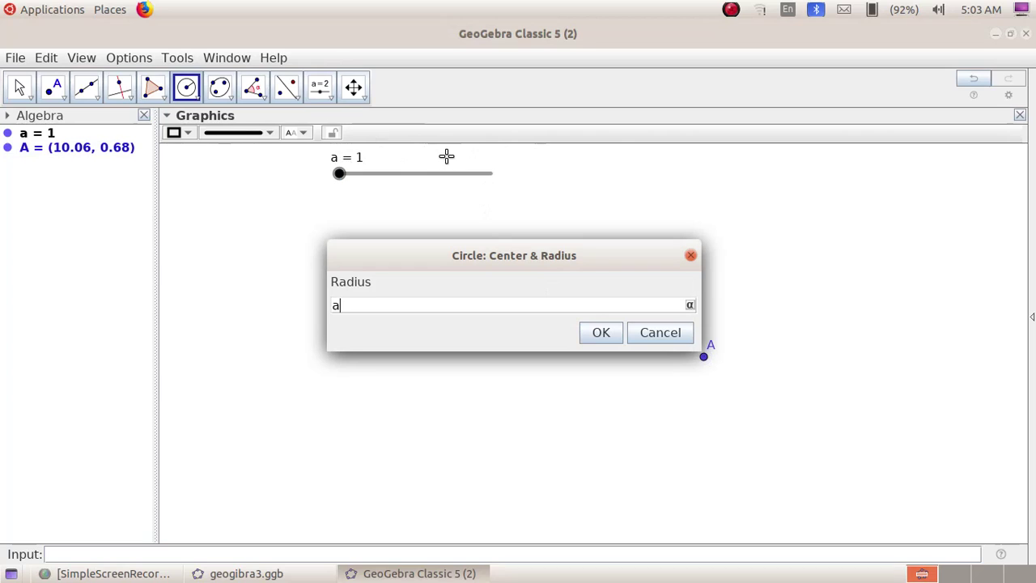
{"action": "left_click", "coordinate": [600, 339]}
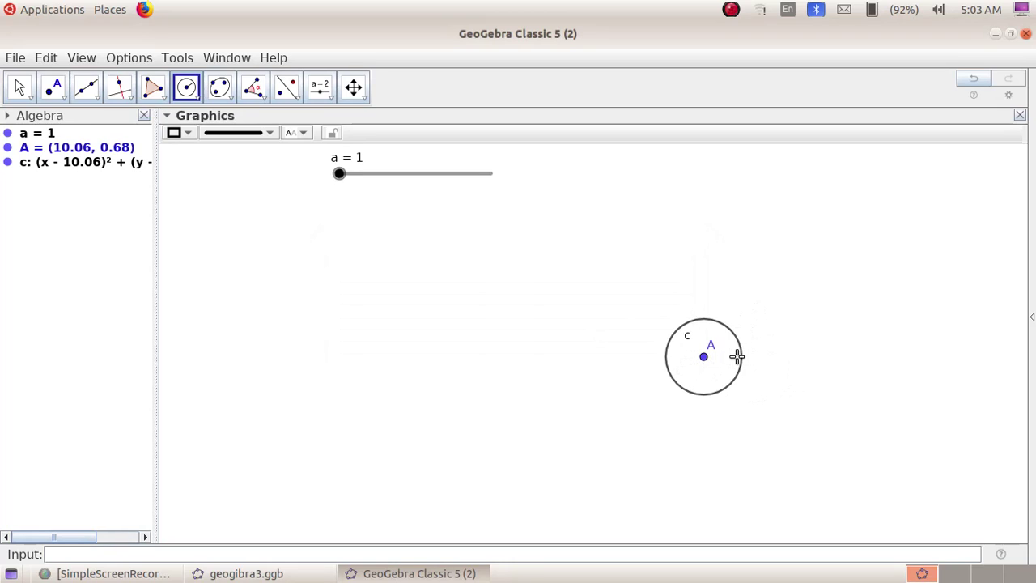
Step: Place point B on the right edge of circle c
{"action": "left_click", "coordinate": [64, 96]}
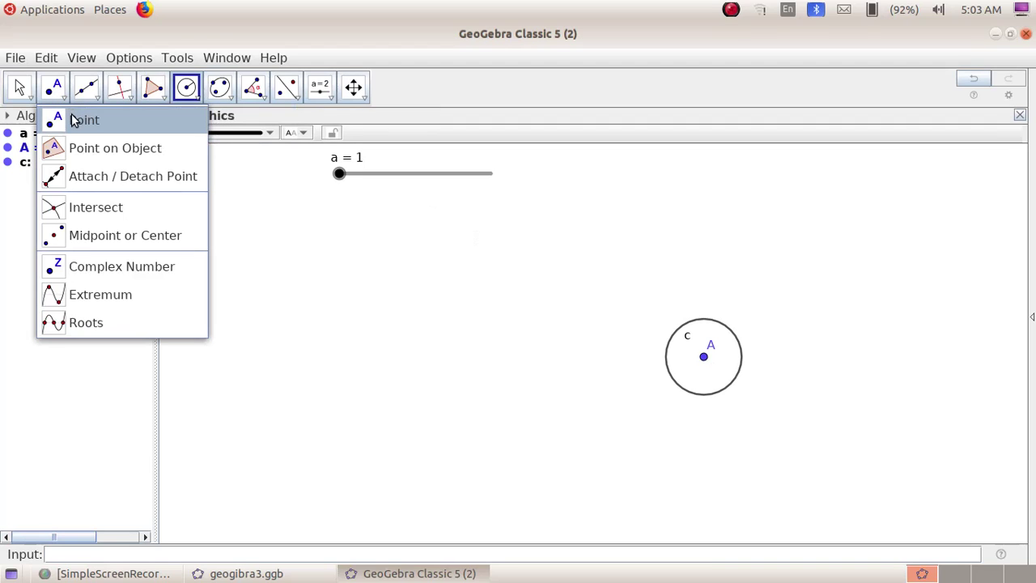
{"action": "left_click", "coordinate": [73, 118]}
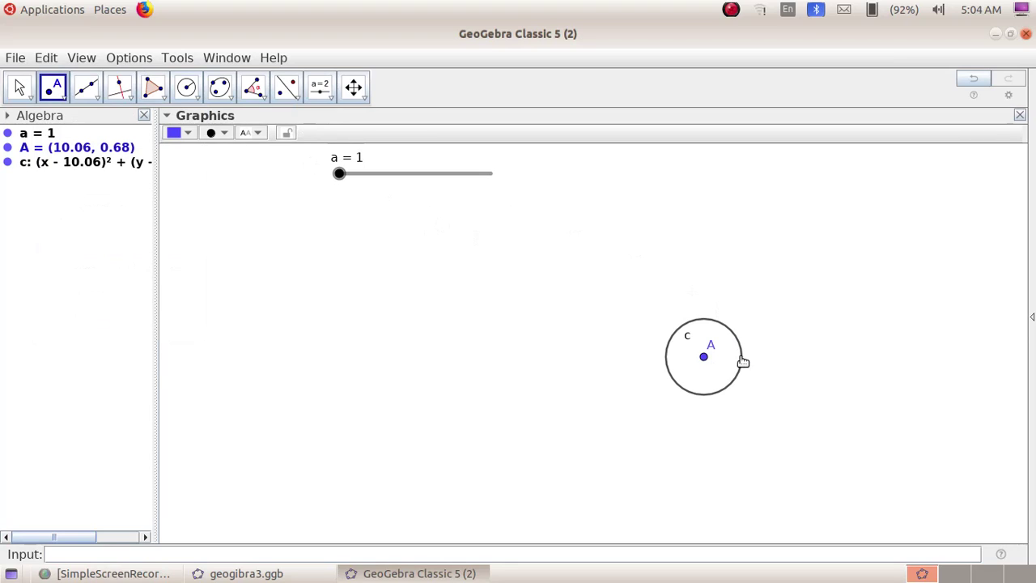
{"action": "left_click", "coordinate": [741, 356]}
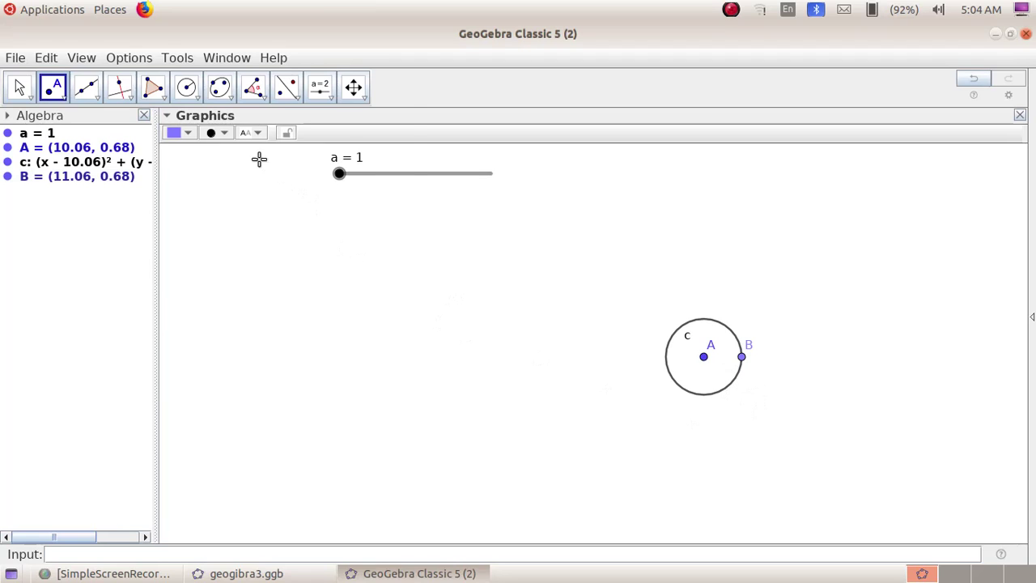
Step: Measure the distance from A to B, displaying AB = 1
{"action": "left_click", "coordinate": [261, 94]}
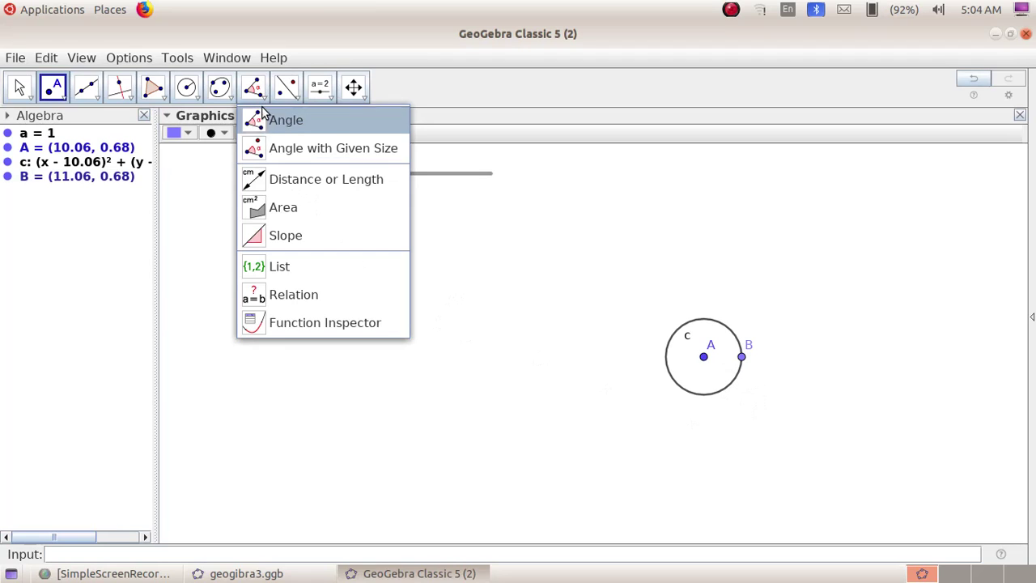
{"action": "left_click", "coordinate": [280, 180]}
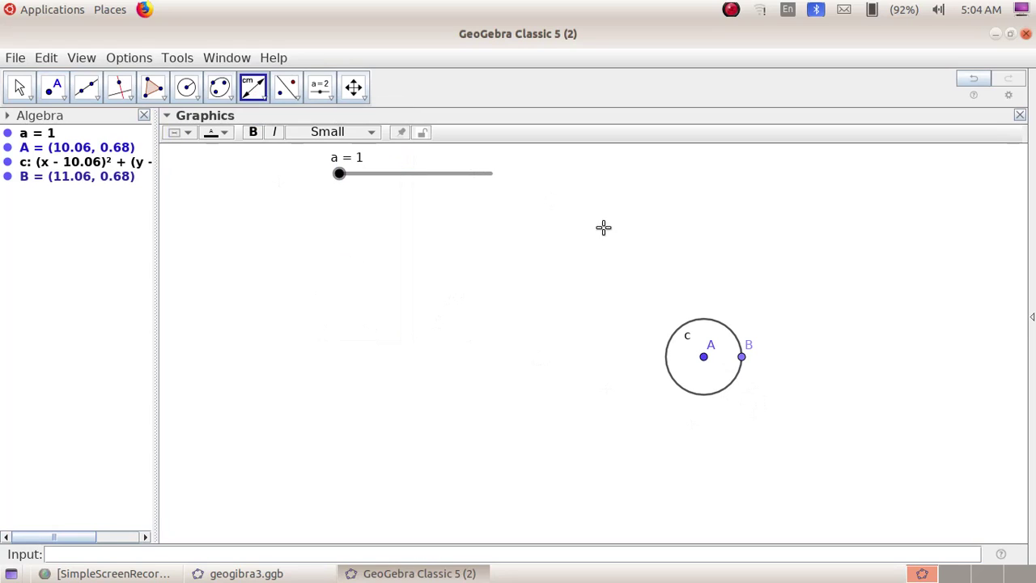
{"action": "left_click", "coordinate": [704, 357]}
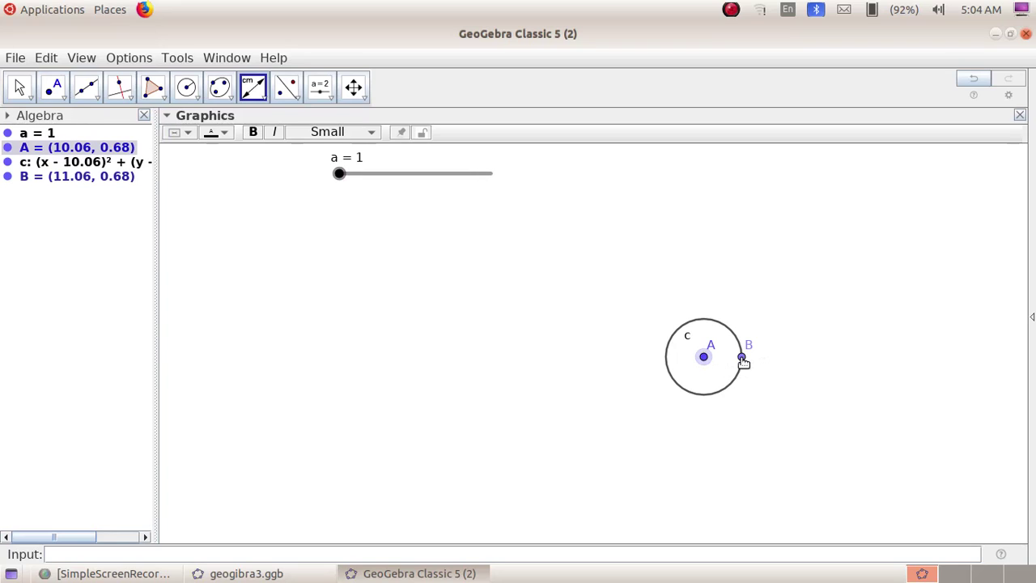
{"action": "left_click", "coordinate": [742, 358]}
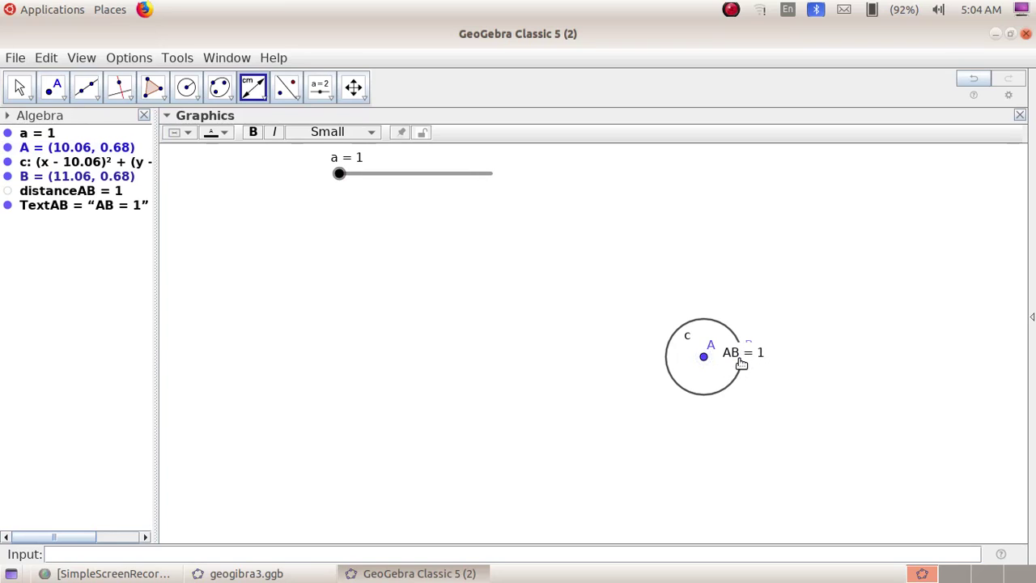
Step: Drag the AB label below-right of the circle and switch on animation for slider a
{"action": "left_click", "coordinate": [20, 87]}
{"action": "left_click_drag", "start_coordinate": [743, 358], "coordinate": [794, 393]}
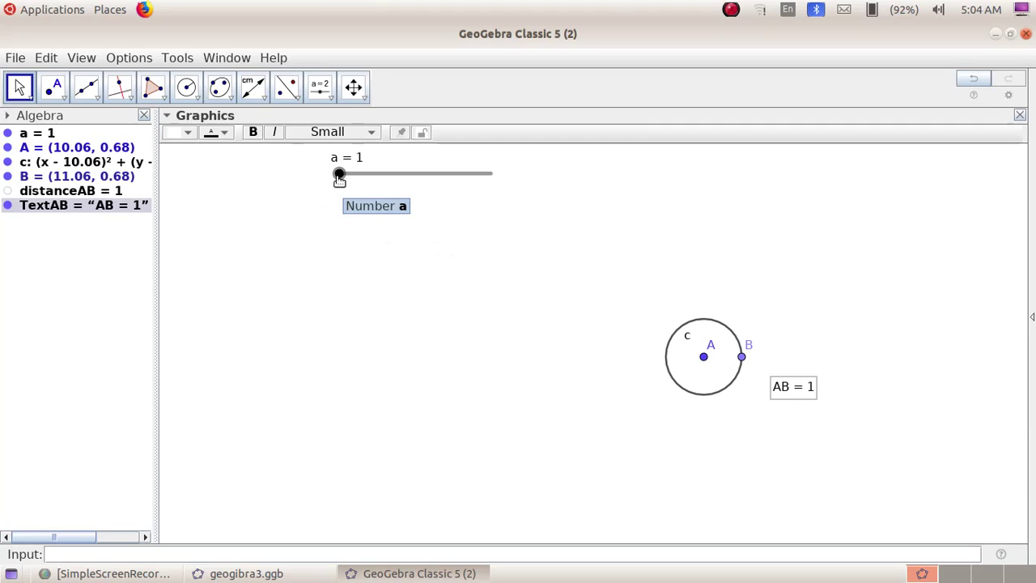
{"action": "right_click", "coordinate": [339, 175]}
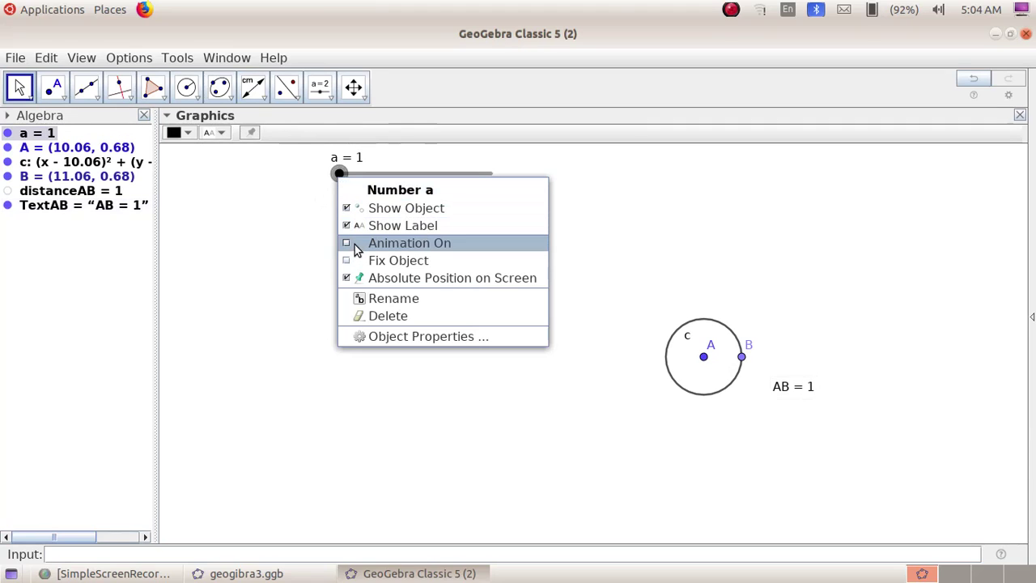
{"action": "left_click", "coordinate": [409, 243]}
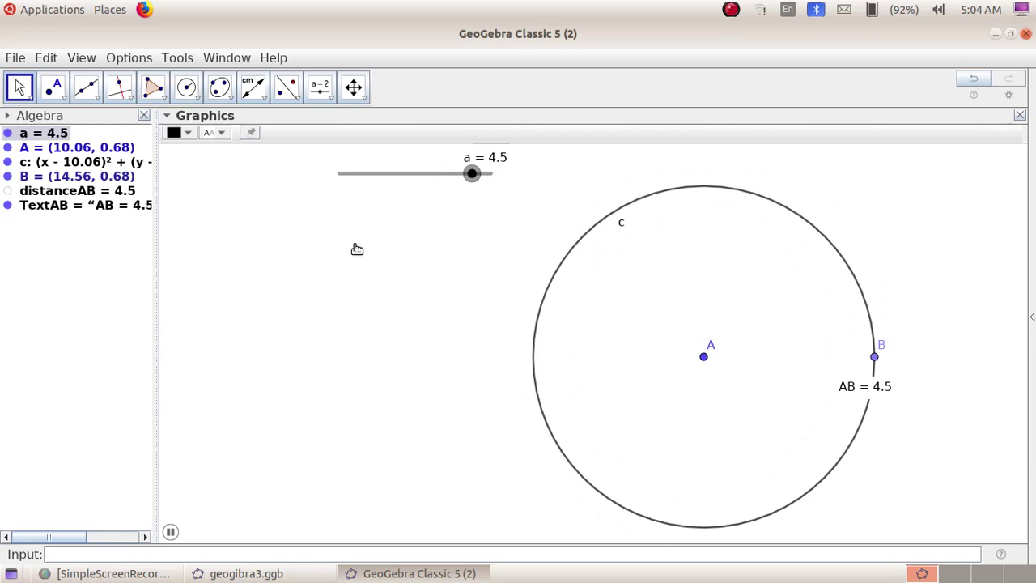
Step: Save the construction as geogebra4.ggb in the std 9 folder and start a new window
{"action": "left_click", "coordinate": [15, 60]}
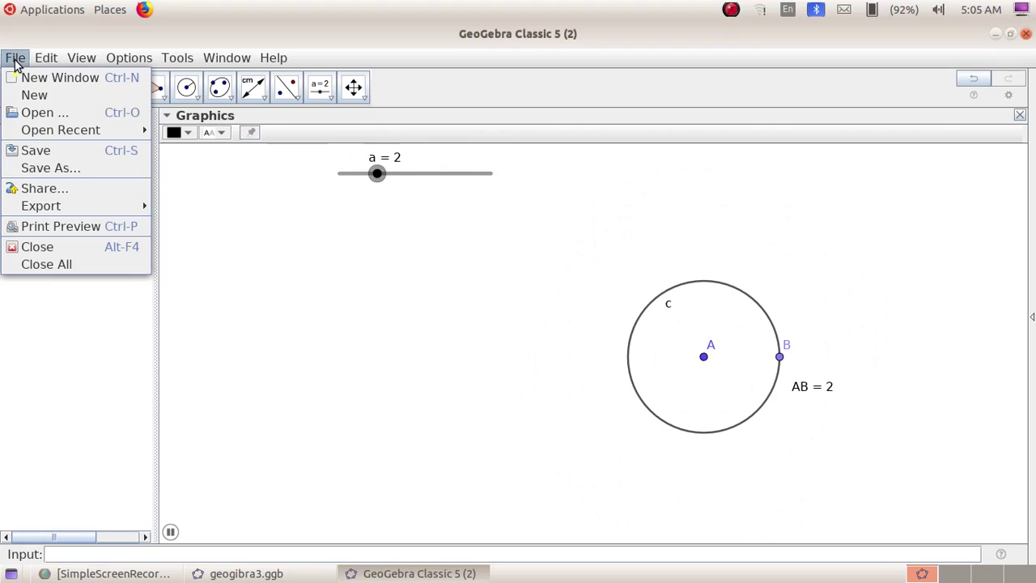
{"action": "left_click", "coordinate": [63, 170]}
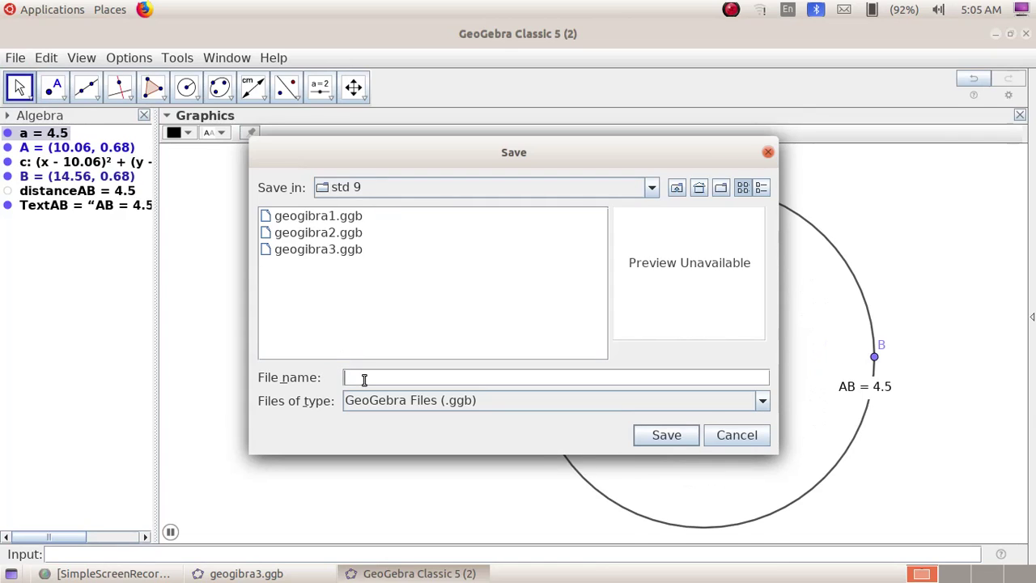
{"action": "type", "text": "geogebra4"}
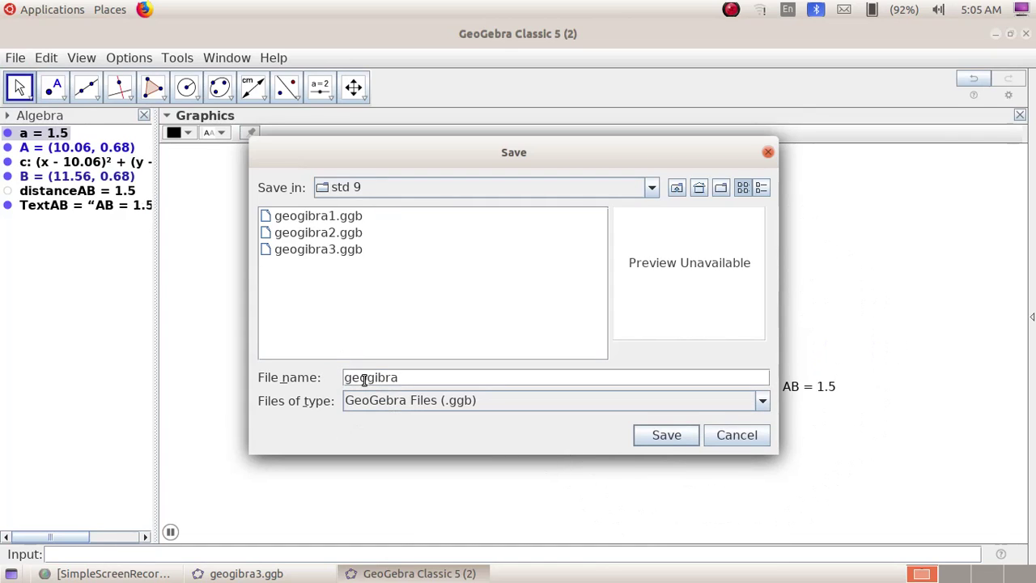
{"action": "left_click", "coordinate": [678, 442]}
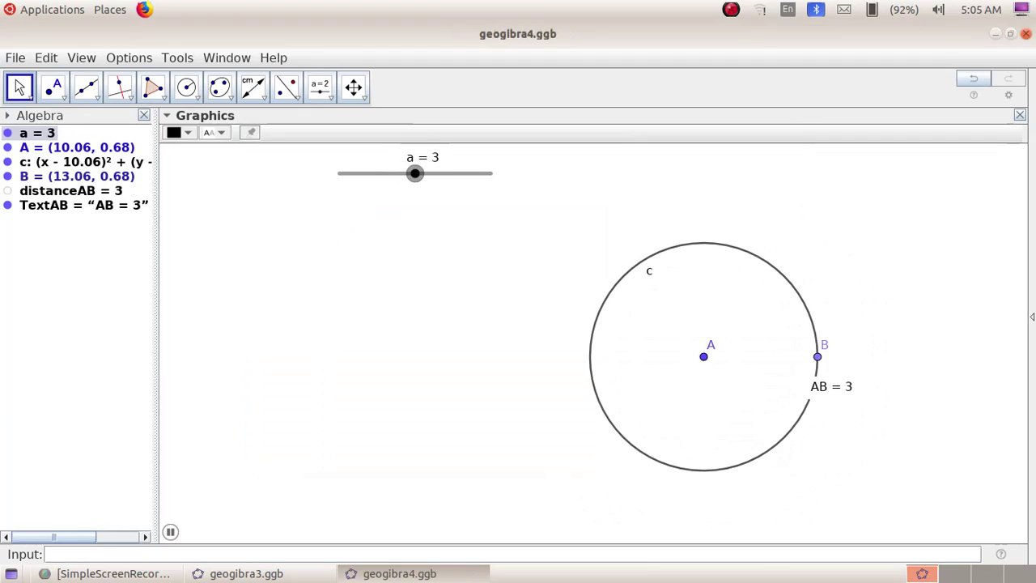
{"action": "key", "text": "ctrl+n"}
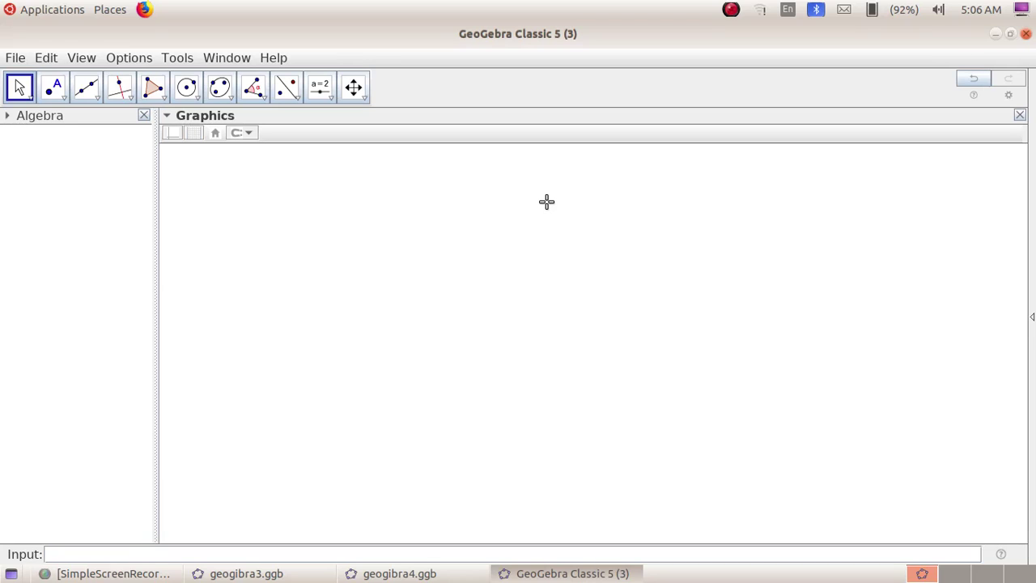
Step: Place an angle slider α on the canvas, ranging 0° to 360° in 1° steps
{"action": "left_click", "coordinate": [330, 97]}
{"action": "left_click", "coordinate": [339, 121]}
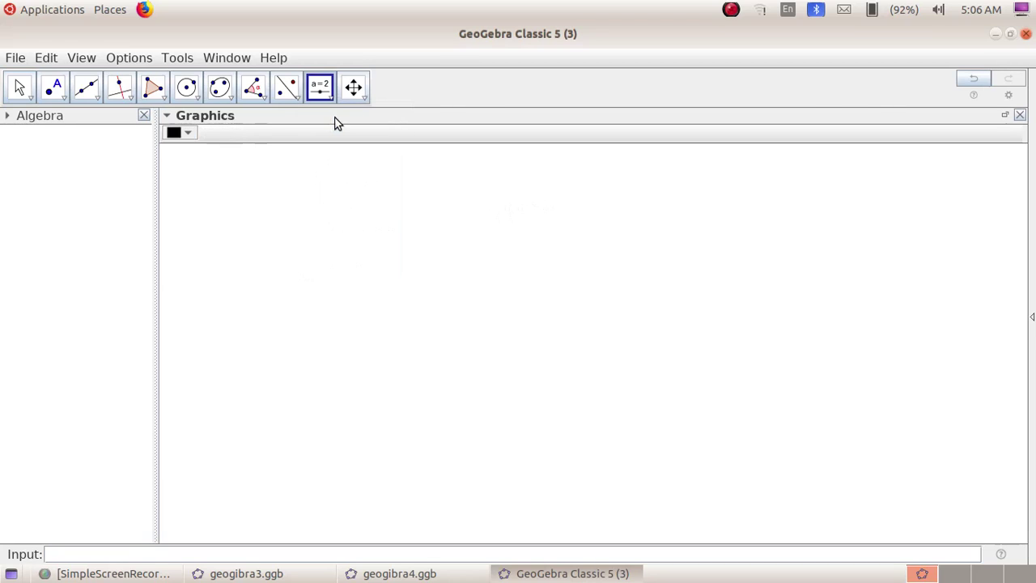
{"action": "left_click", "coordinate": [363, 190]}
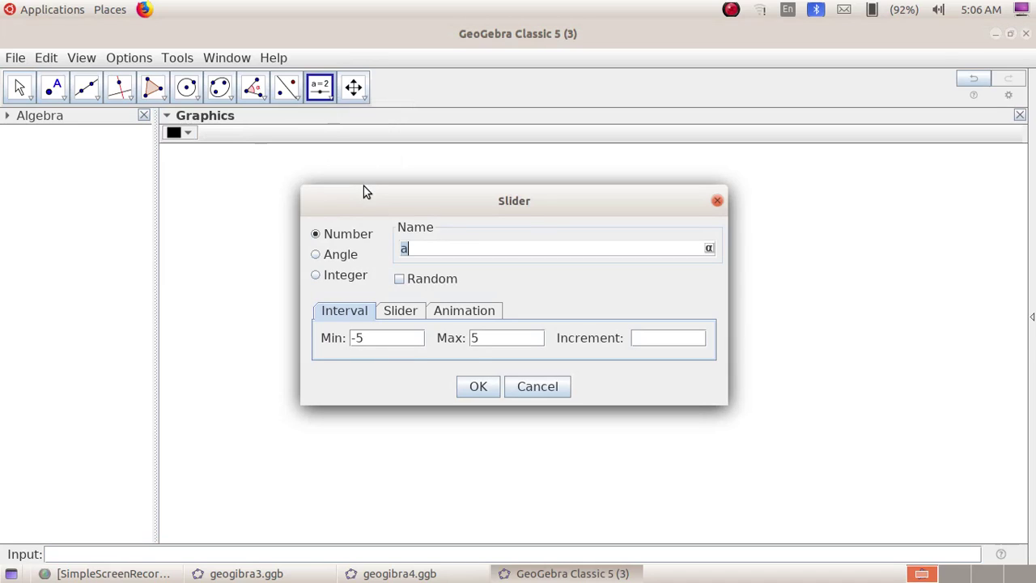
{"action": "left_click", "coordinate": [316, 255]}
{"action": "left_click", "coordinate": [476, 387]}
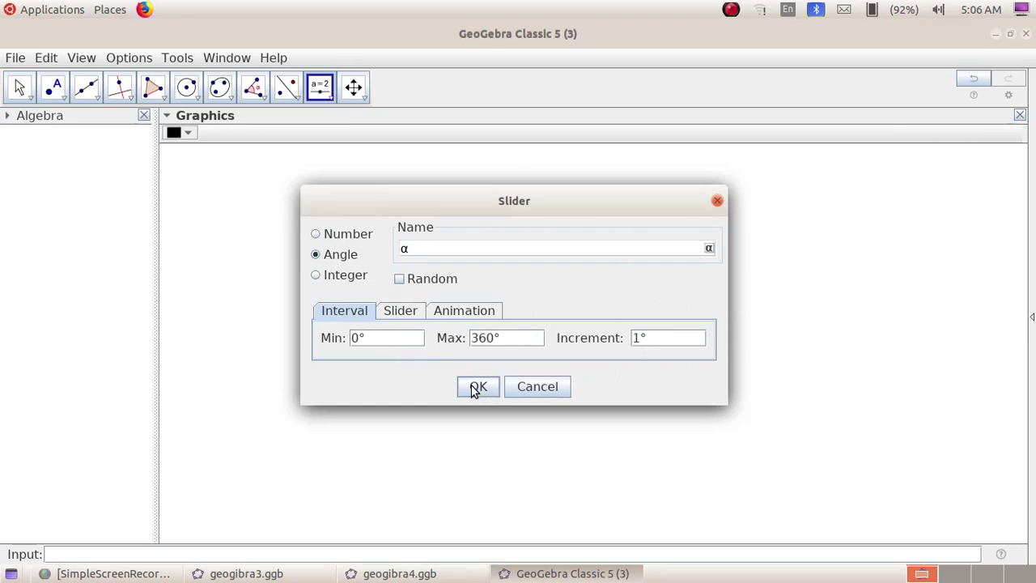
Step: Place A and B, then rotate A about B by angle α, producing A' and 45° angle β
{"action": "left_click", "coordinate": [263, 97]}
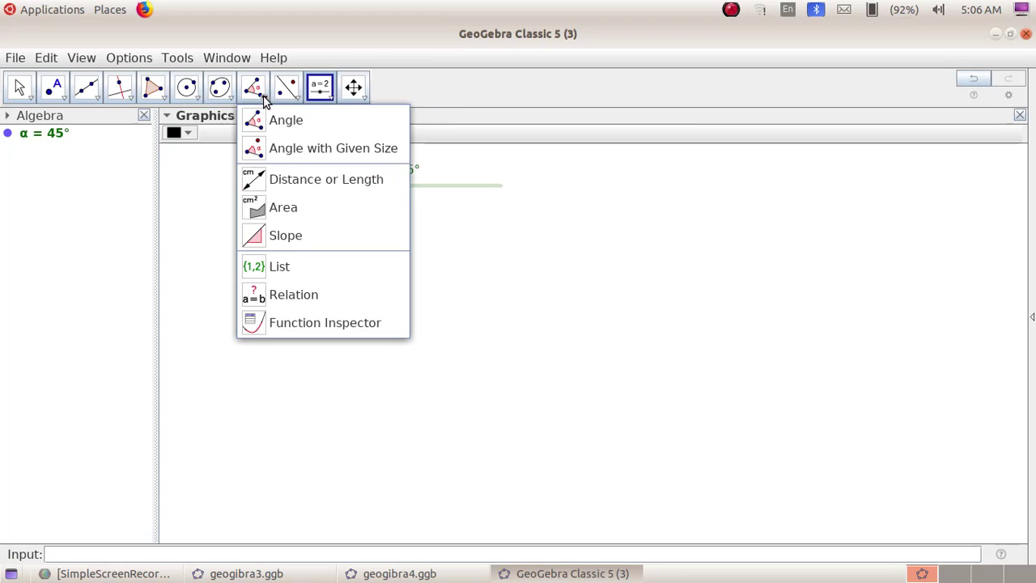
{"action": "left_click", "coordinate": [280, 154]}
{"action": "left_click", "coordinate": [561, 365]}
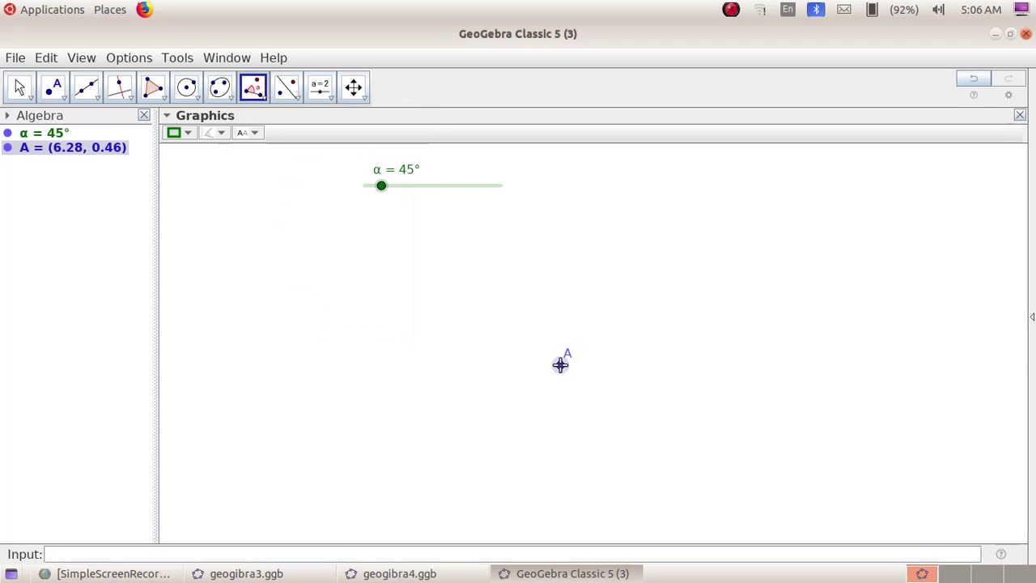
{"action": "left_click", "coordinate": [702, 374]}
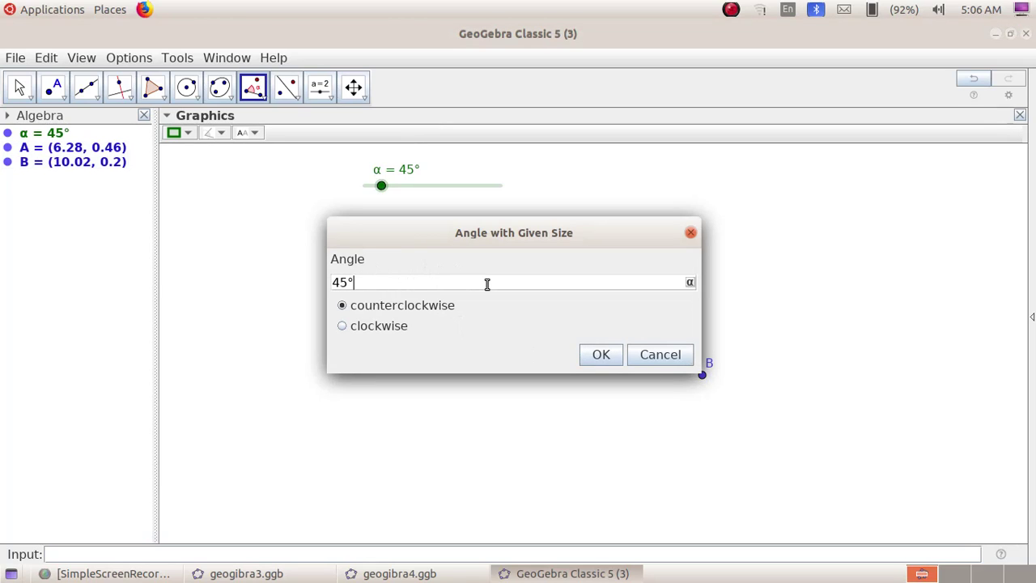
{"action": "left_click", "coordinate": [690, 283]}
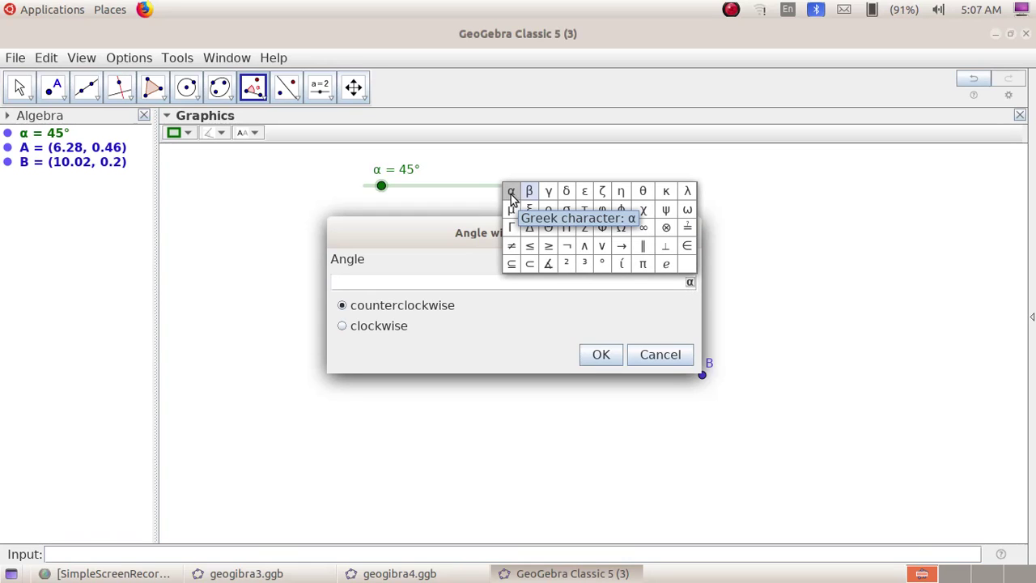
{"action": "left_click", "coordinate": [511, 193]}
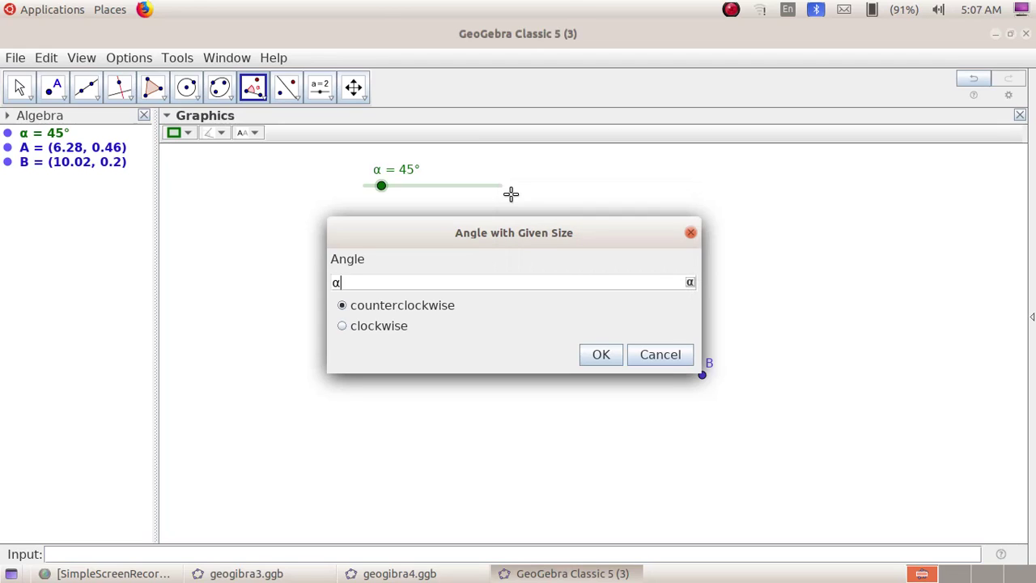
{"action": "left_click", "coordinate": [601, 356]}
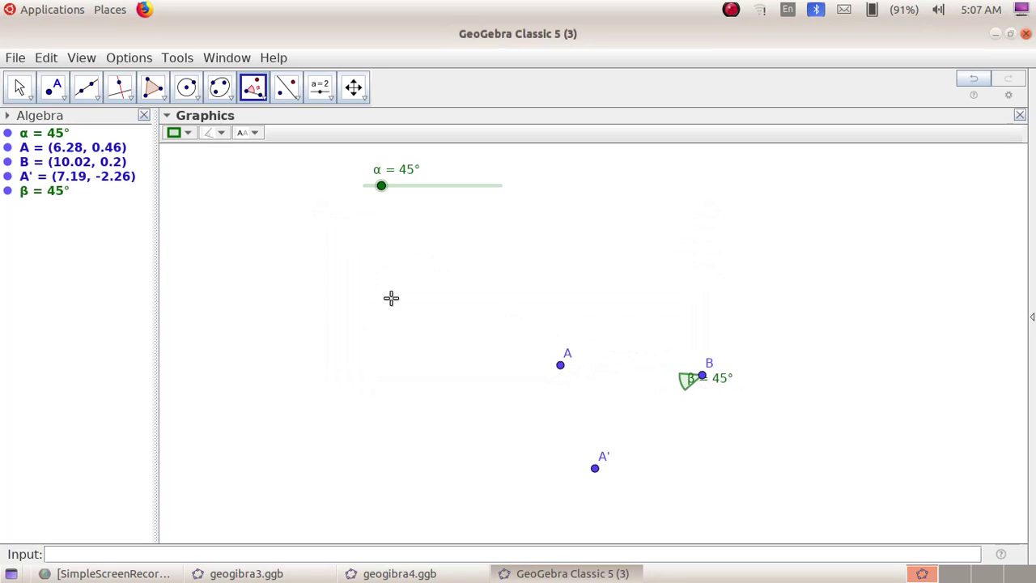
Step: Draw segment f from A to B and segment g from A' to B, each 3.75 long
{"action": "left_click", "coordinate": [95, 104]}
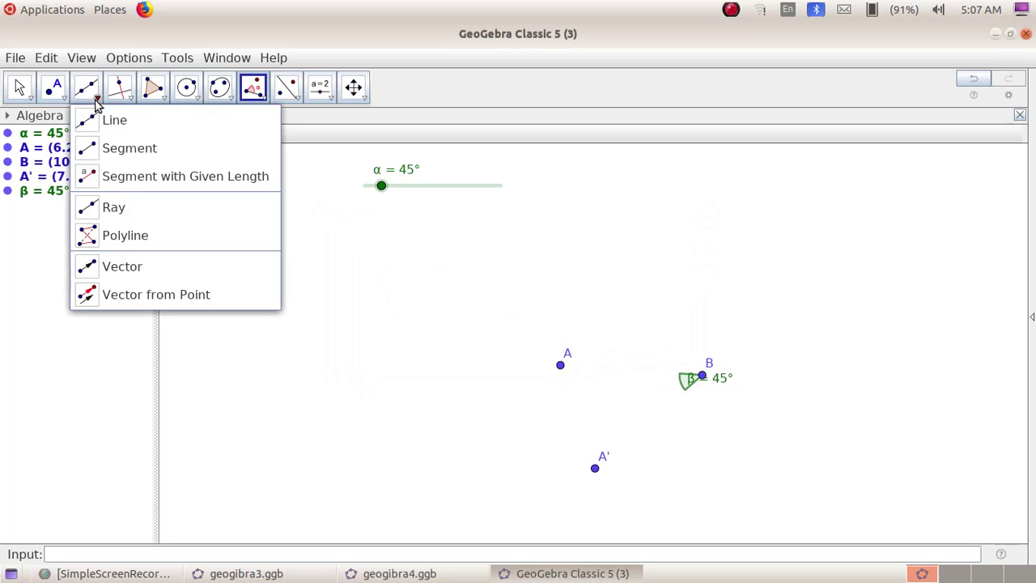
{"action": "left_click", "coordinate": [123, 151]}
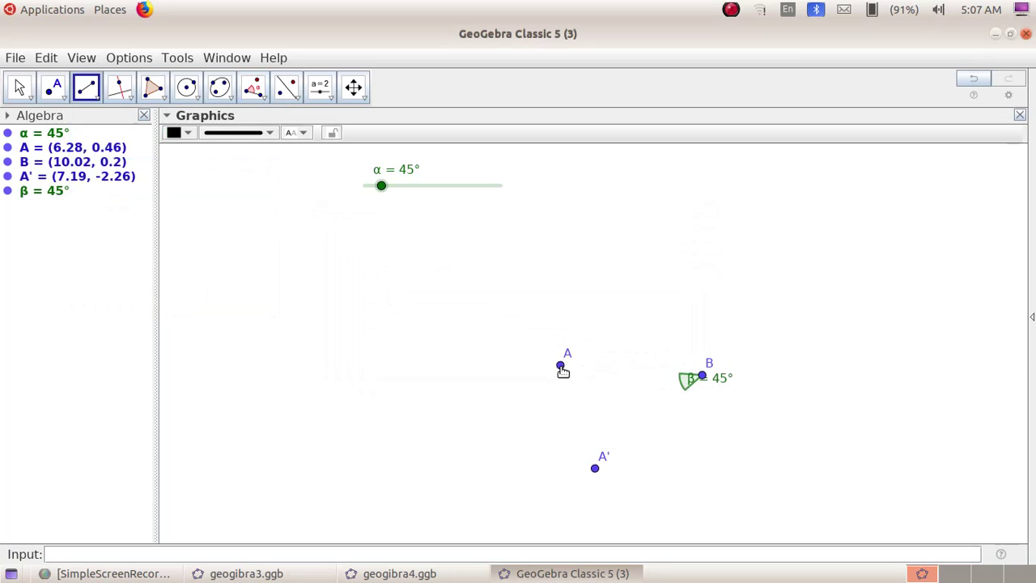
{"action": "left_click", "coordinate": [561, 366]}
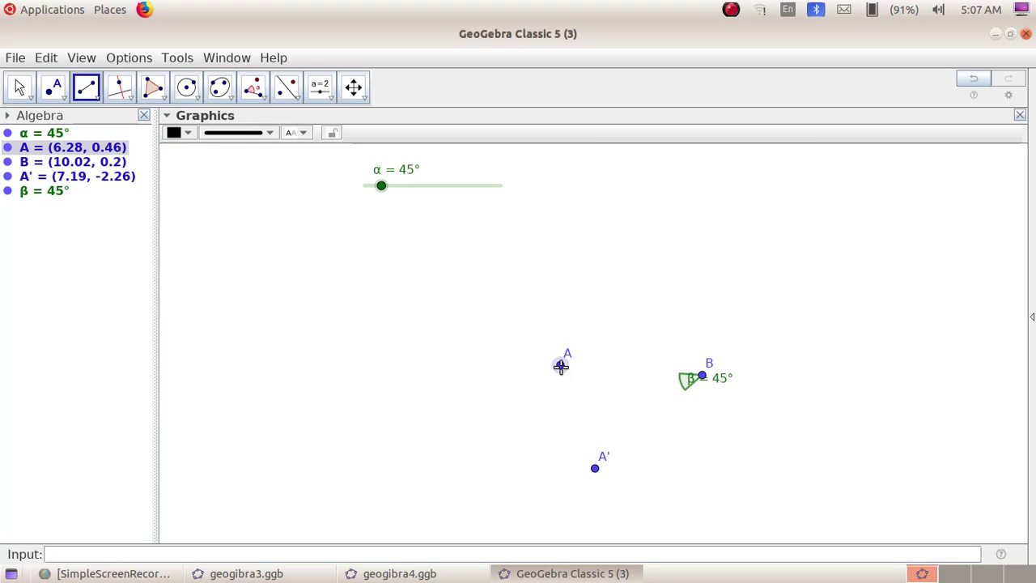
{"action": "left_click", "coordinate": [703, 377]}
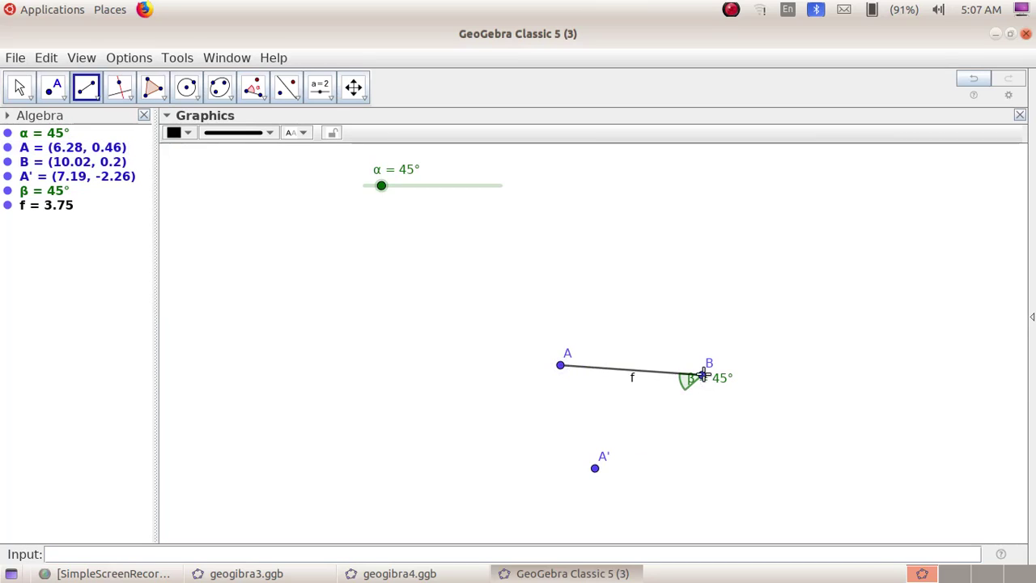
{"action": "left_click", "coordinate": [596, 471]}
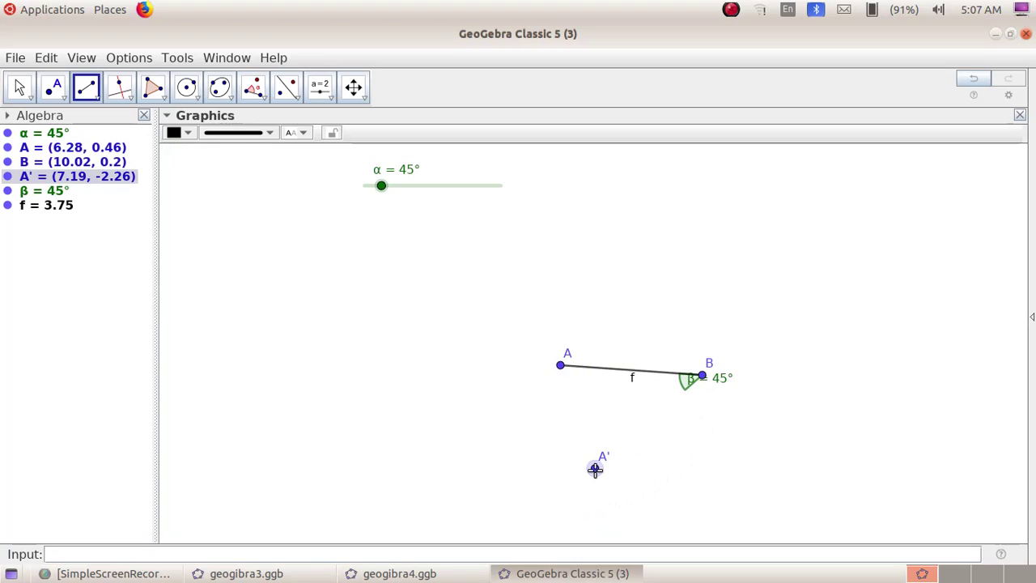
{"action": "left_click", "coordinate": [701, 379]}
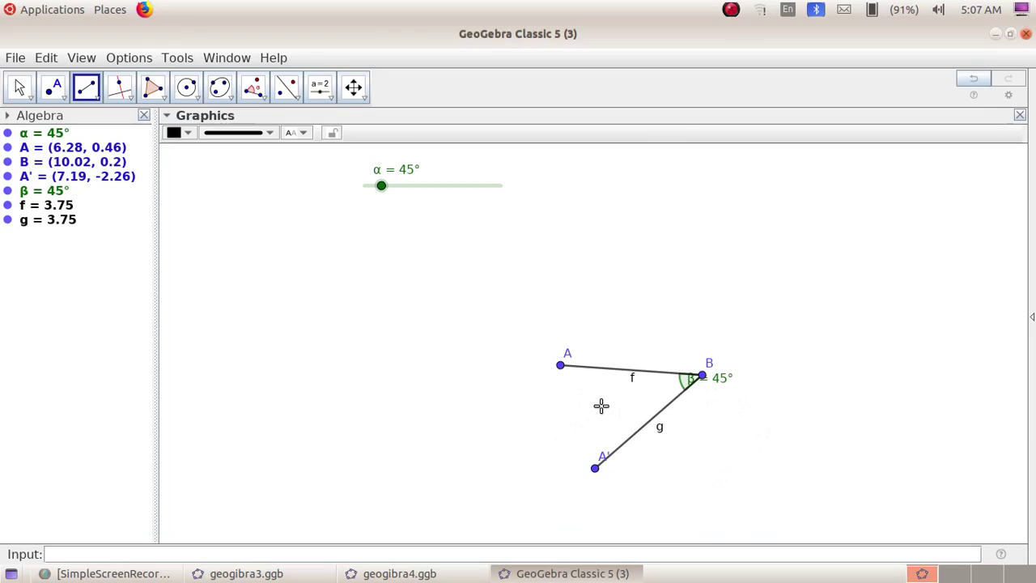
Step: Animate slider α to watch A' swing around B, then stop it with α at 92°
{"action": "right_click", "coordinate": [382, 188]}
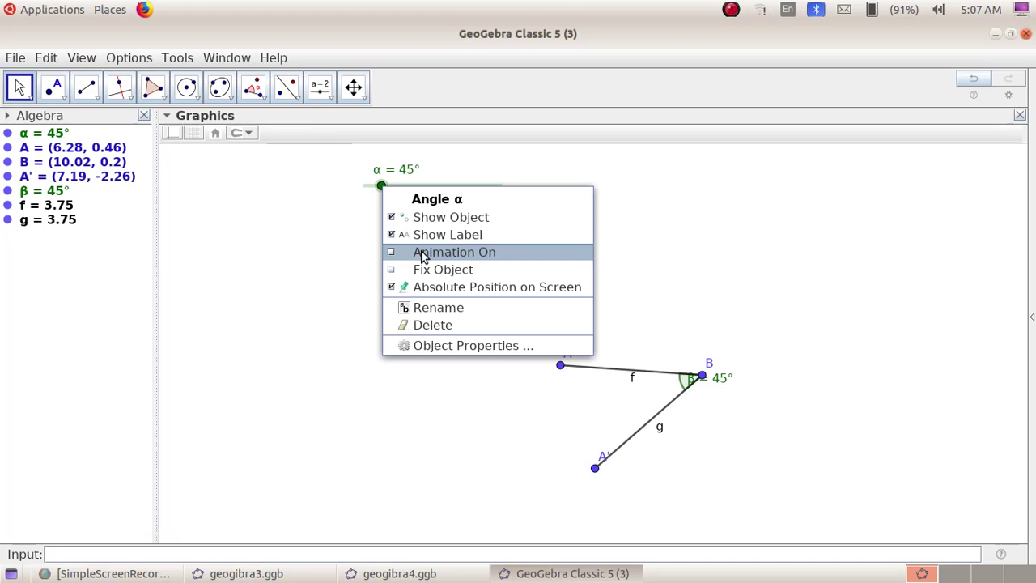
{"action": "left_click", "coordinate": [422, 253]}
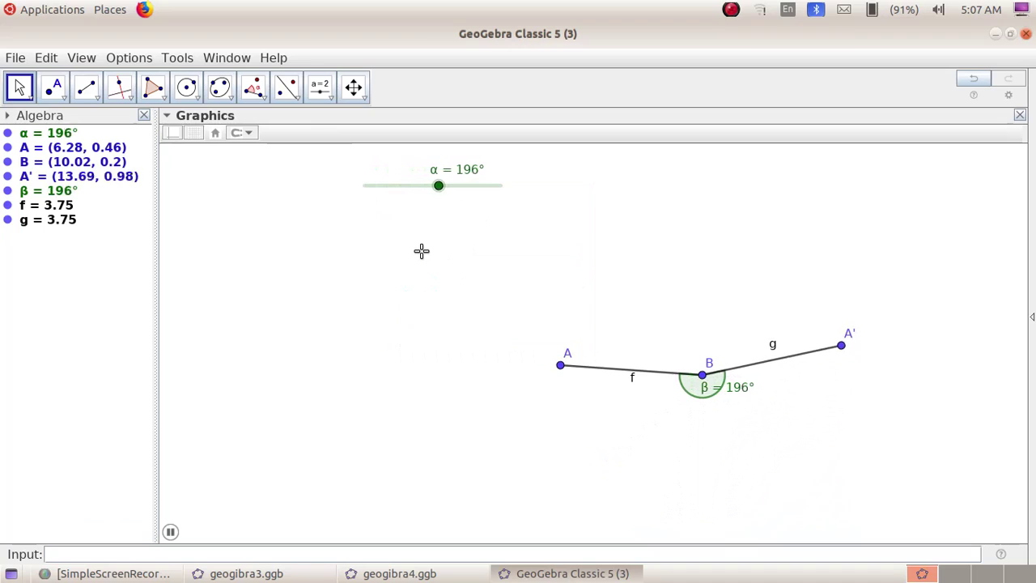
{"action": "left_click_drag", "start_coordinate": [450, 186], "coordinate": [481, 185]}
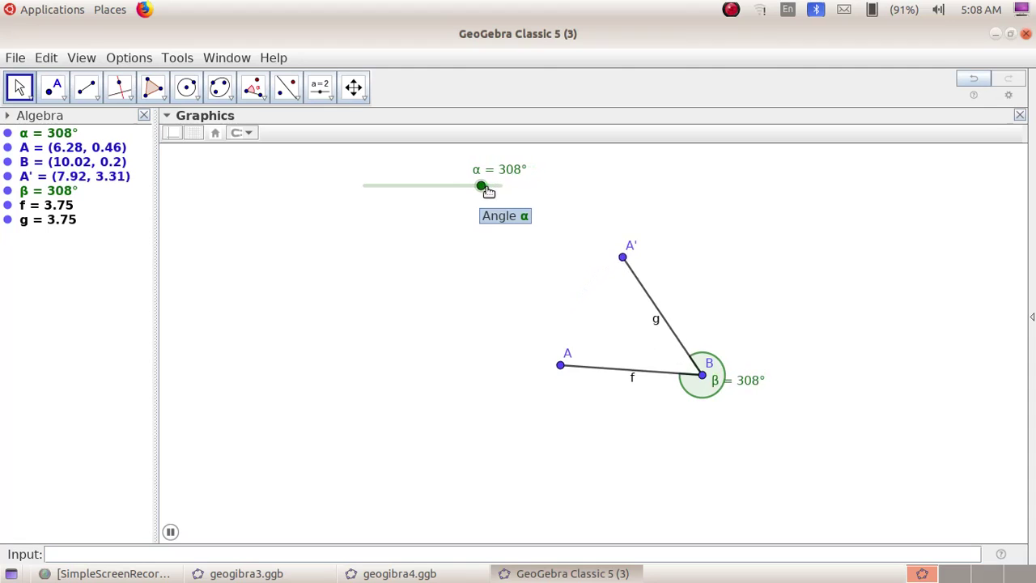
{"action": "right_click", "coordinate": [487, 188]}
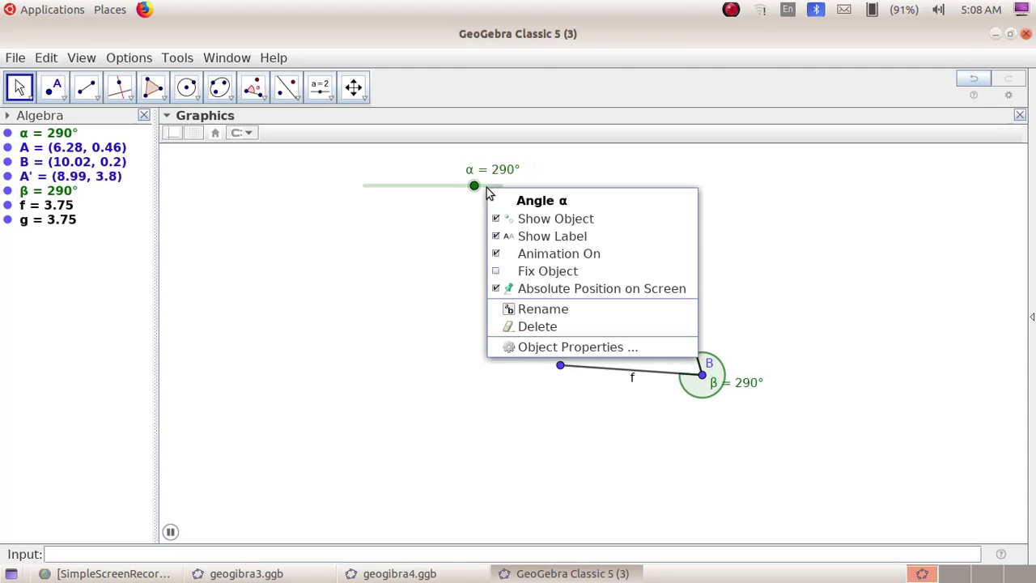
{"action": "left_click", "coordinate": [510, 254]}
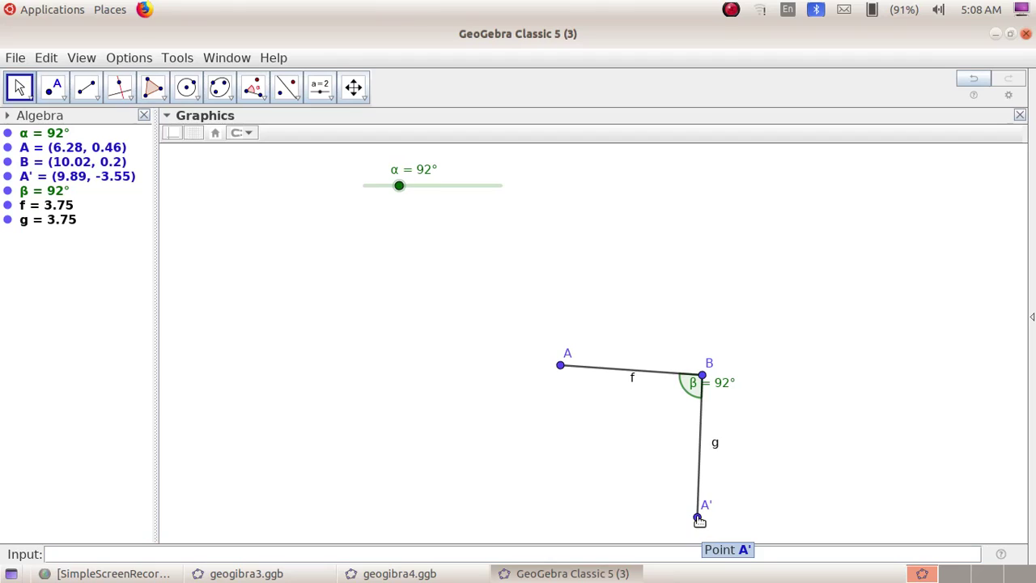
Step: Turn on trace for point A' and set its colour to red (255, 0, 0)
{"action": "right_click", "coordinate": [698, 519]}
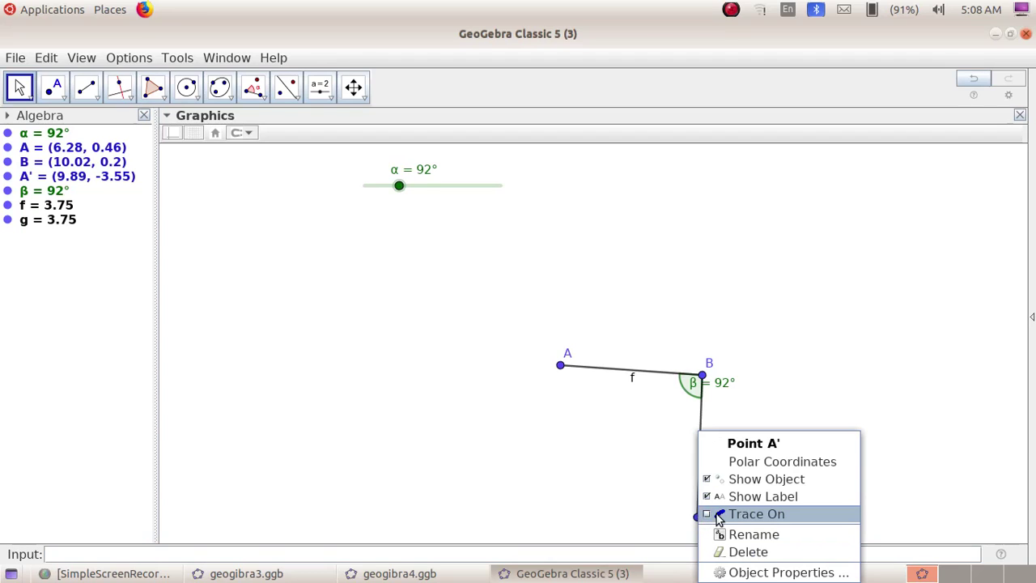
{"action": "left_click", "coordinate": [718, 517]}
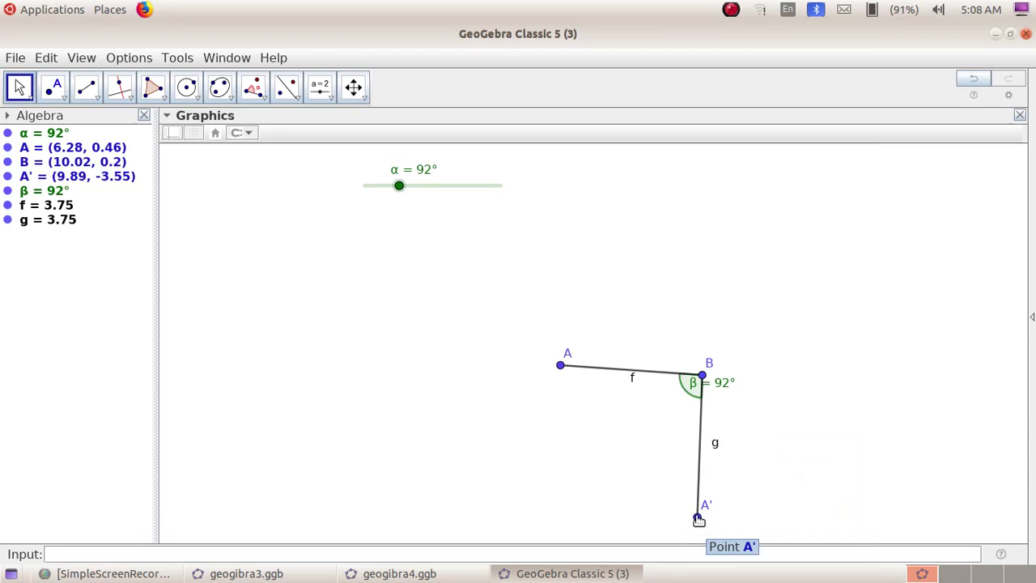
{"action": "right_click", "coordinate": [698, 520]}
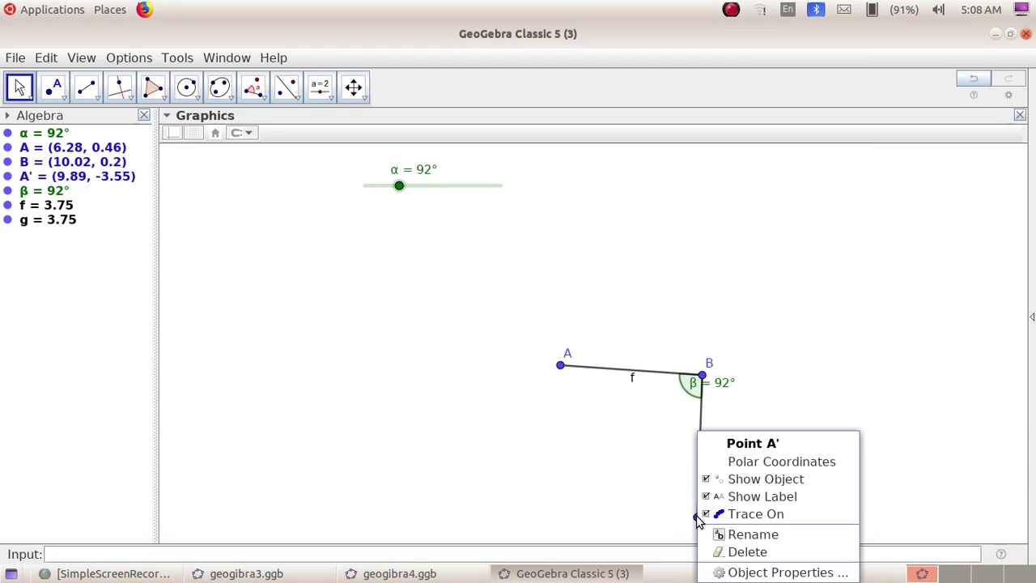
{"action": "left_click", "coordinate": [751, 573]}
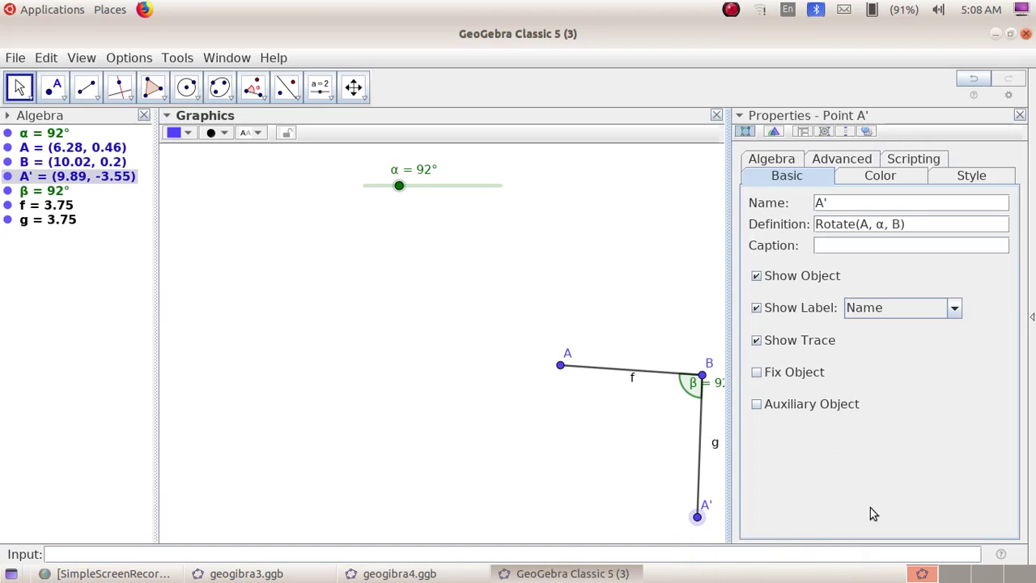
{"action": "left_click", "coordinate": [883, 177]}
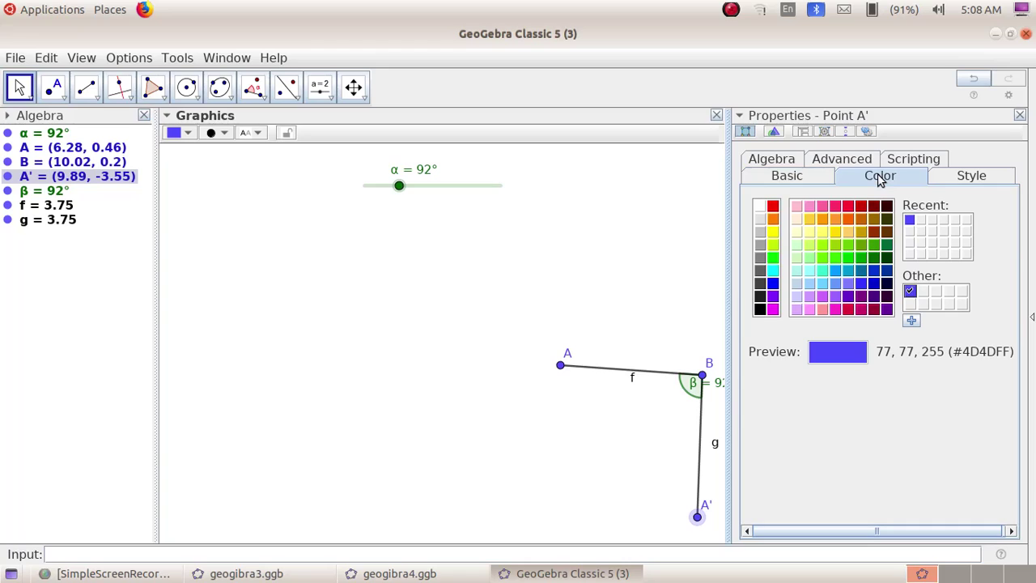
{"action": "left_click", "coordinate": [774, 208]}
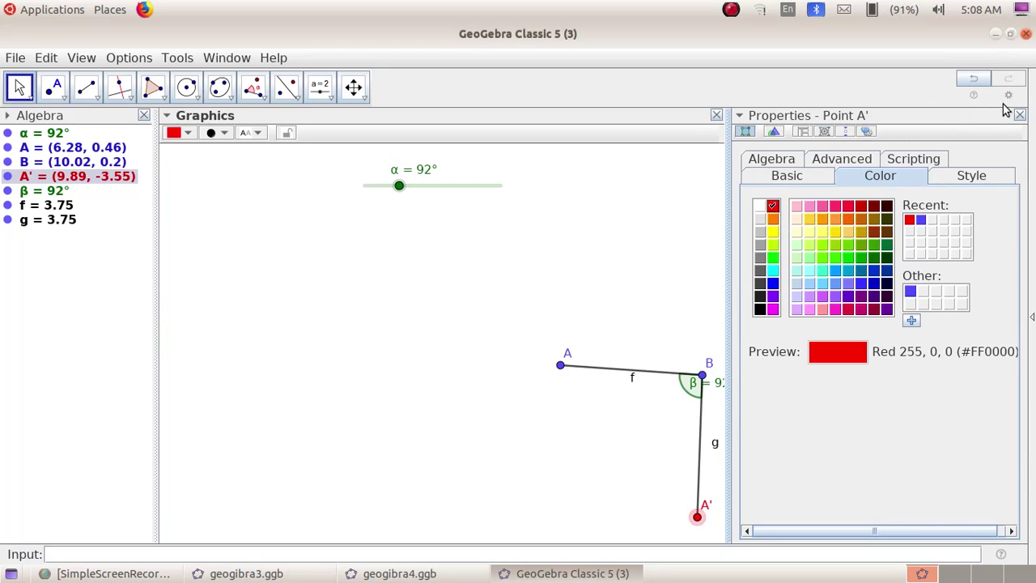
{"action": "left_click", "coordinate": [1019, 115]}
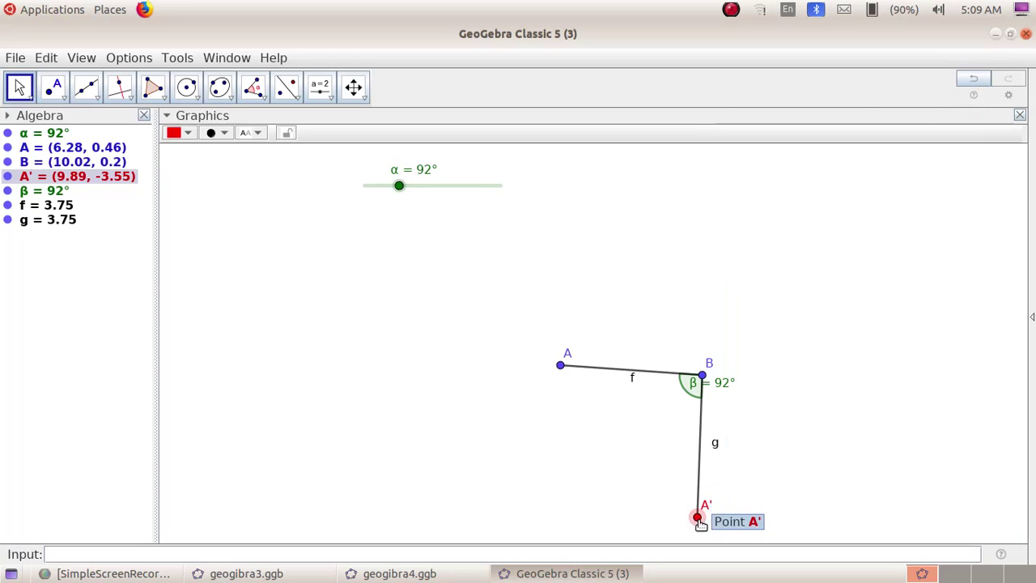
Step: Animate α so A' traces a full red circle around B, then stop the animation
{"action": "right_click", "coordinate": [400, 187]}
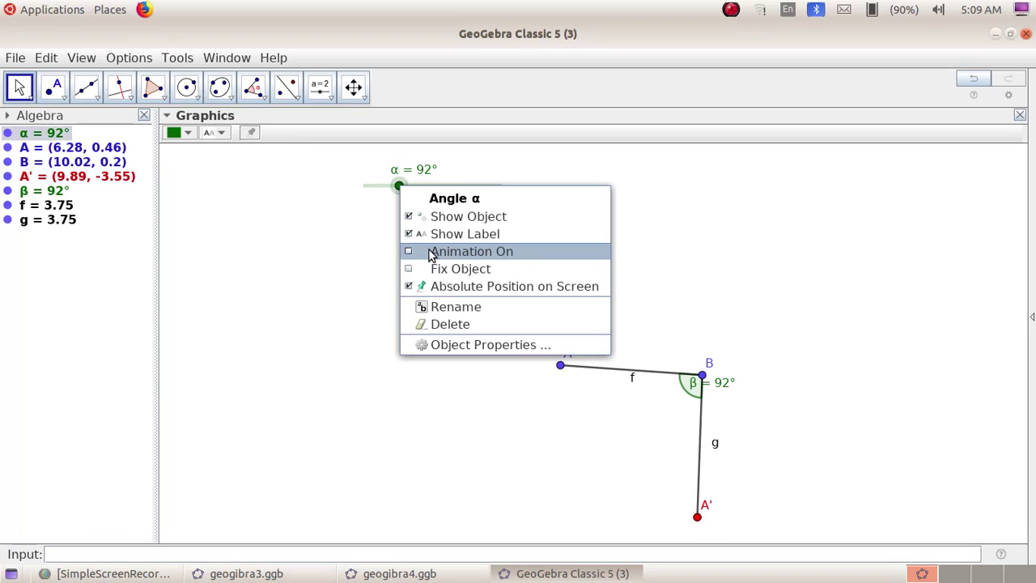
{"action": "left_click", "coordinate": [432, 254]}
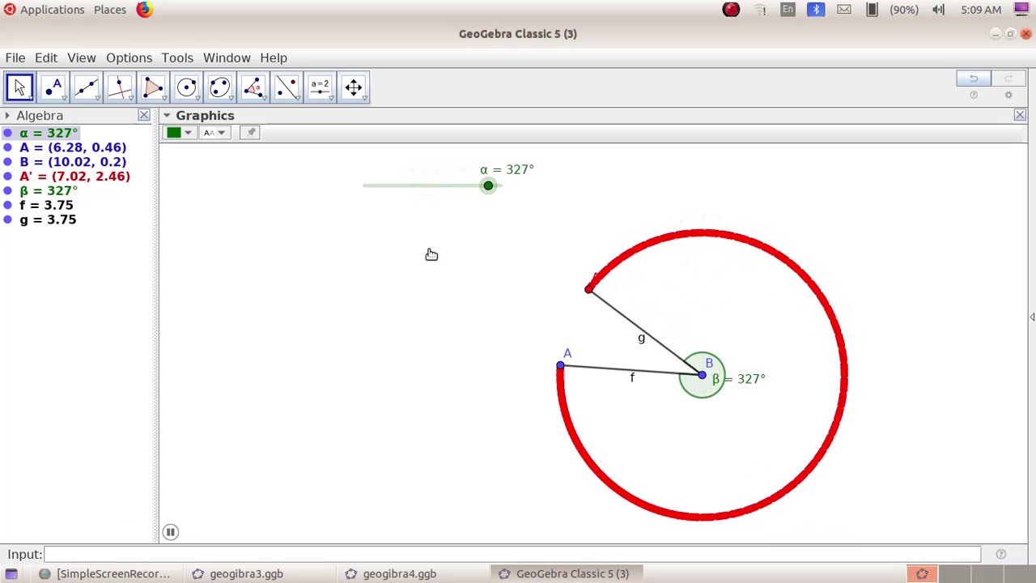
{"action": "left_click", "coordinate": [402, 187]}
{"action": "left_click_drag", "start_coordinate": [403, 189], "coordinate": [363, 187]}
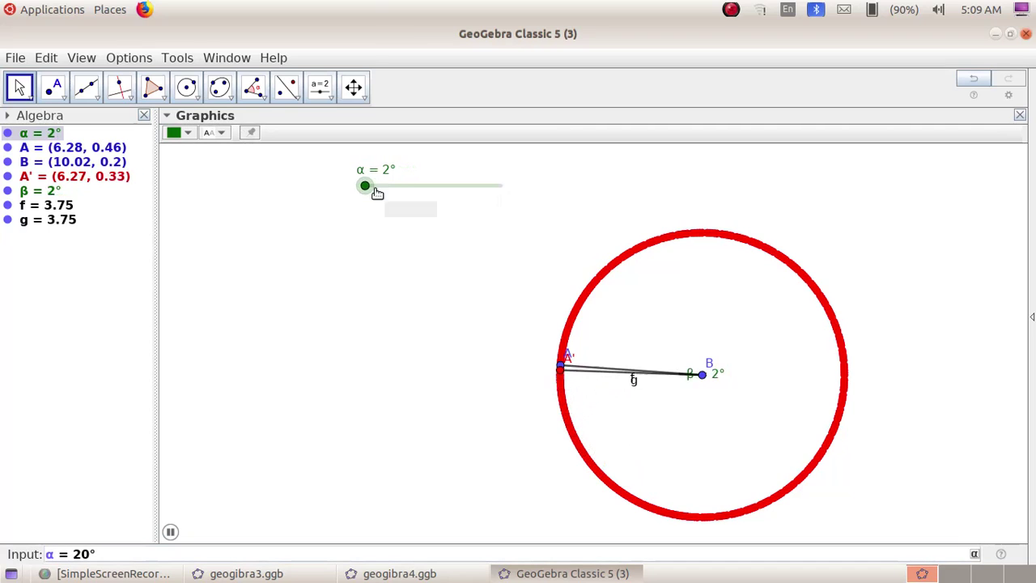
{"action": "right_click", "coordinate": [375, 191]}
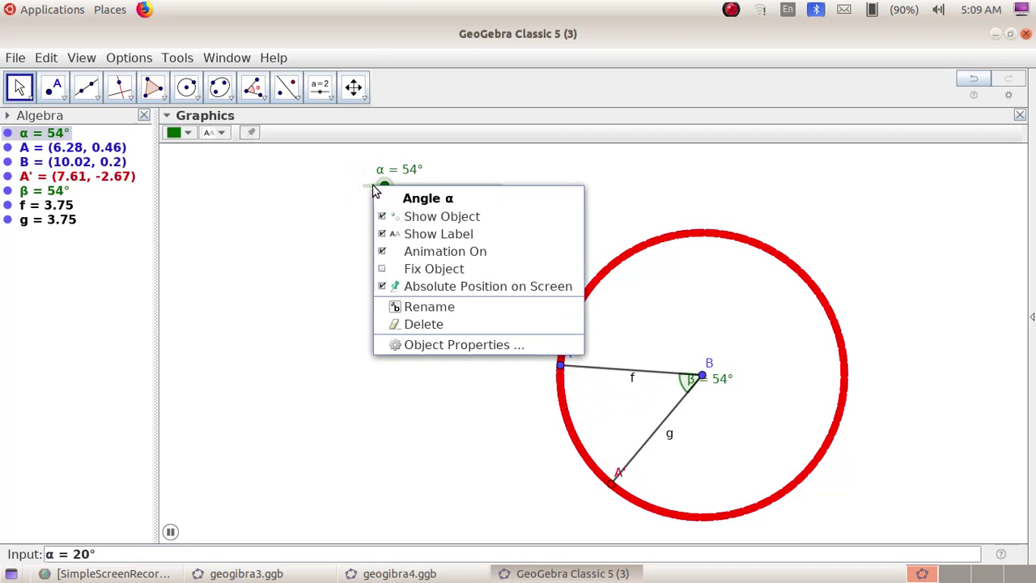
{"action": "left_click", "coordinate": [405, 254]}
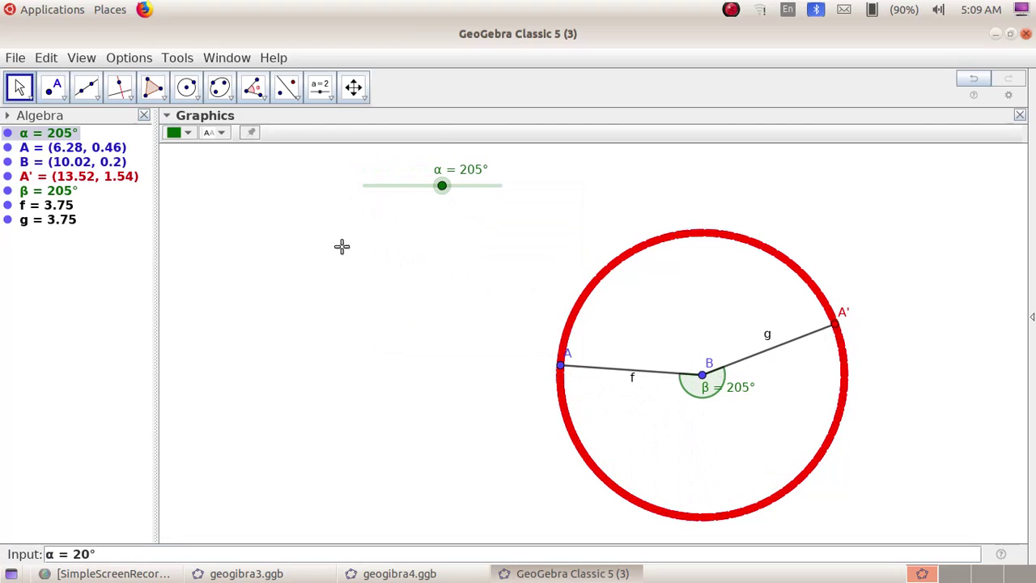
Step: Save the construction under the new name geogibra5
{"action": "left_click", "coordinate": [14, 58]}
{"action": "left_click", "coordinate": [56, 170]}
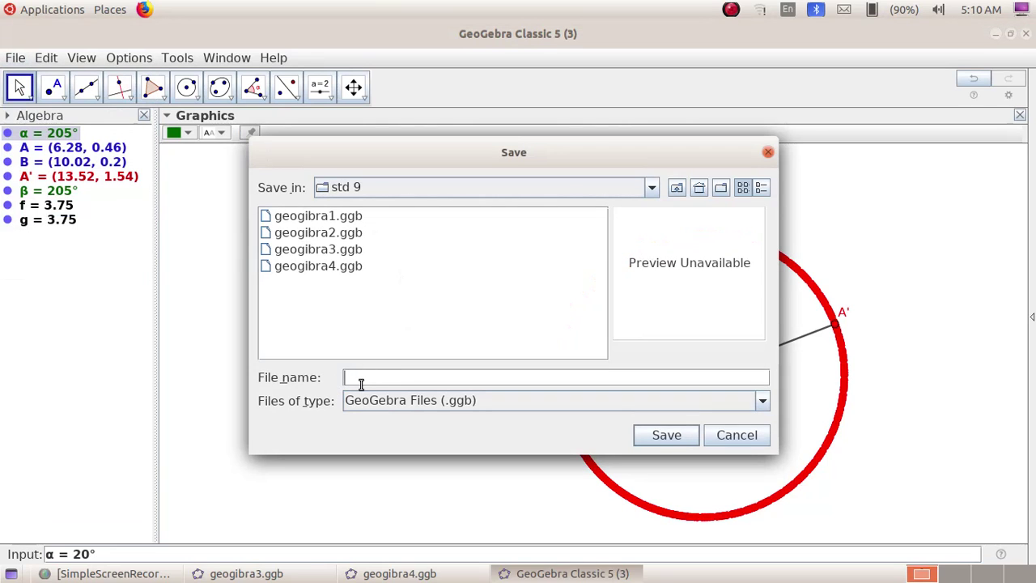
{"action": "type", "text": "geogibra5"}
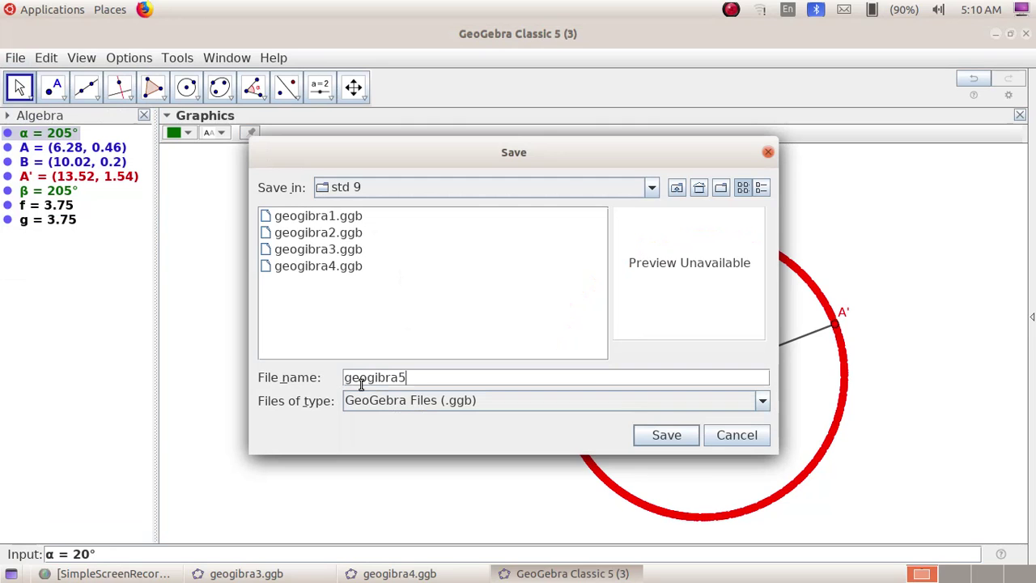